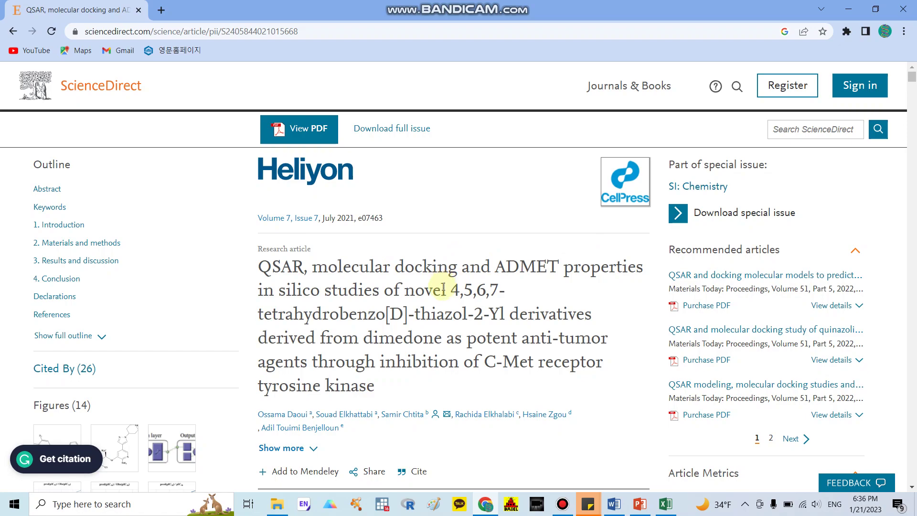
# - Scroll the Heliyon QSAR article down to Table 5 'Classification k-means', then switch to the presentation
pyautogui.scroll(-20, 444, 288)
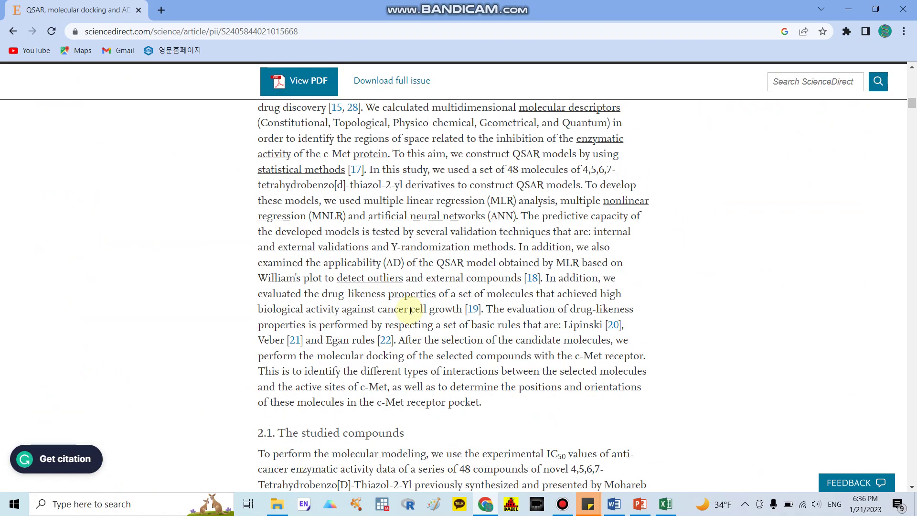
pyautogui.scroll(-20, 411, 311)
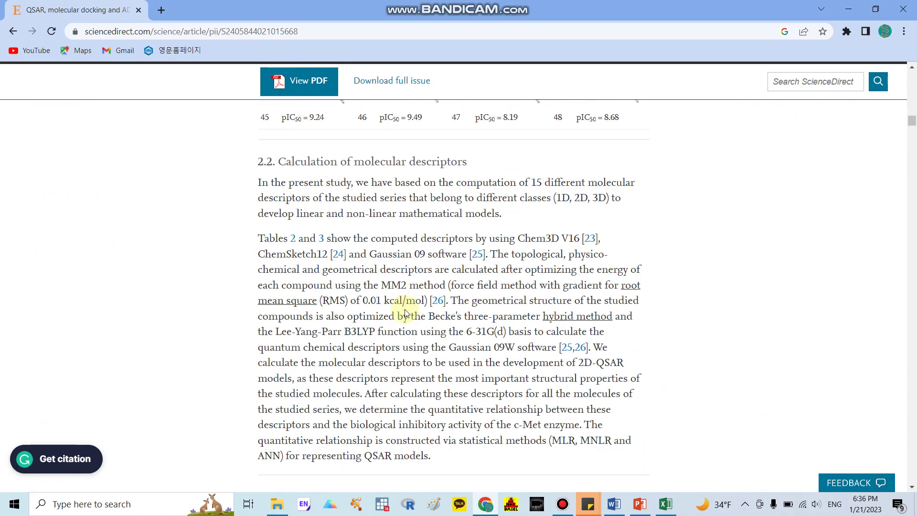
pyautogui.scroll(-6, 404, 310)
pyautogui.scroll(5, 404, 308)
pyautogui.scroll(-20, 401, 307)
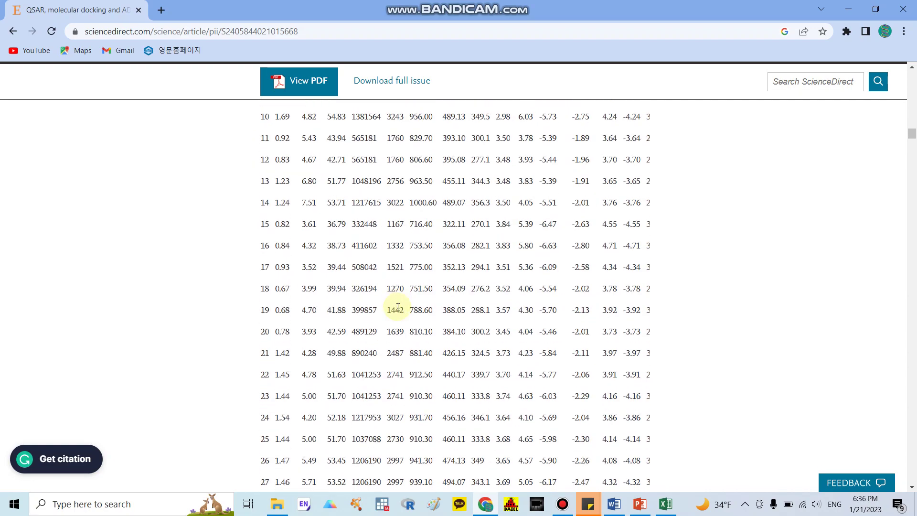
pyautogui.scroll(-15, 397, 307)
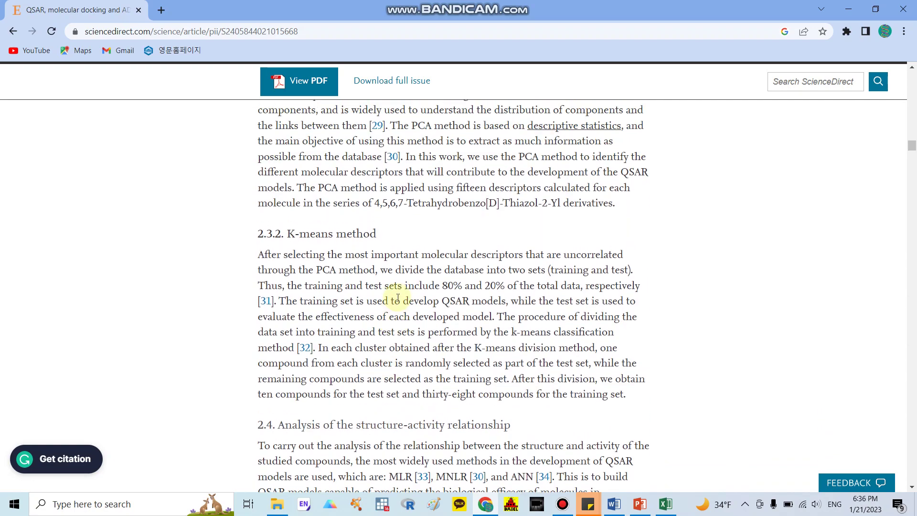
pyautogui.scroll(3, 378, 262)
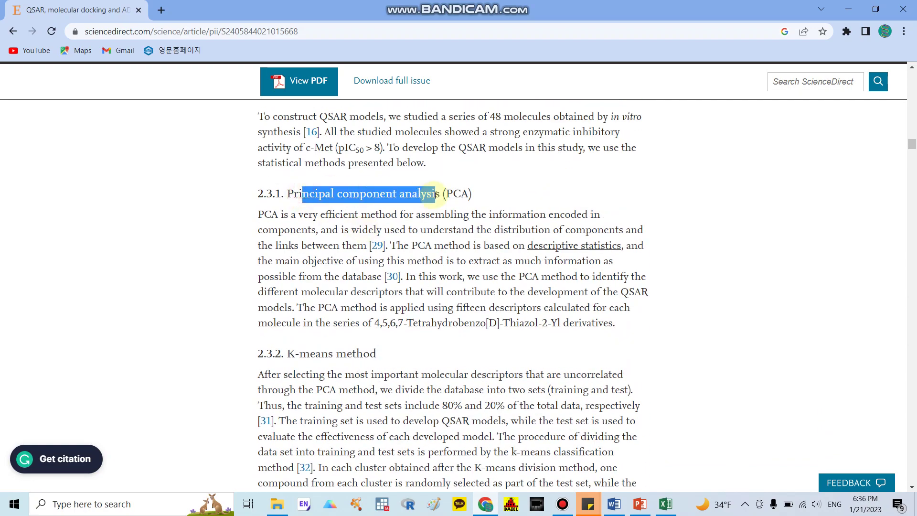
pyautogui.click(533, 287)
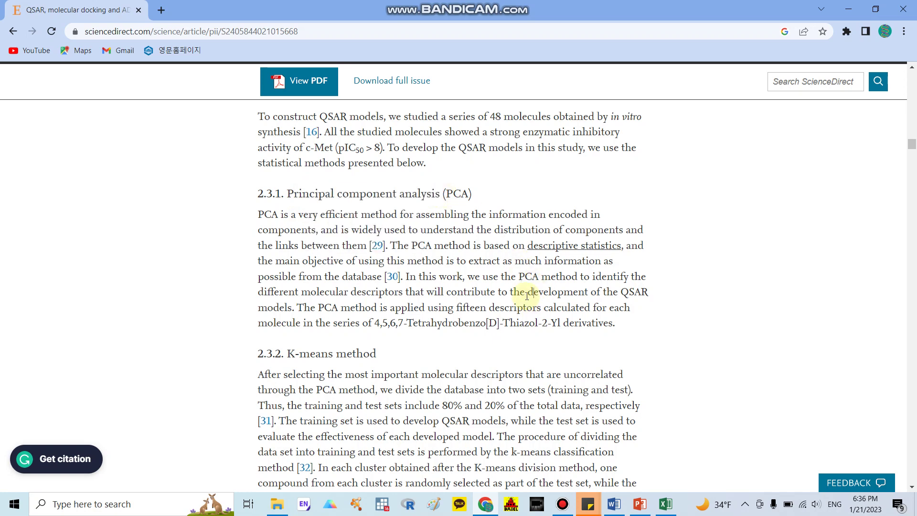
pyautogui.scroll(-4, 527, 296)
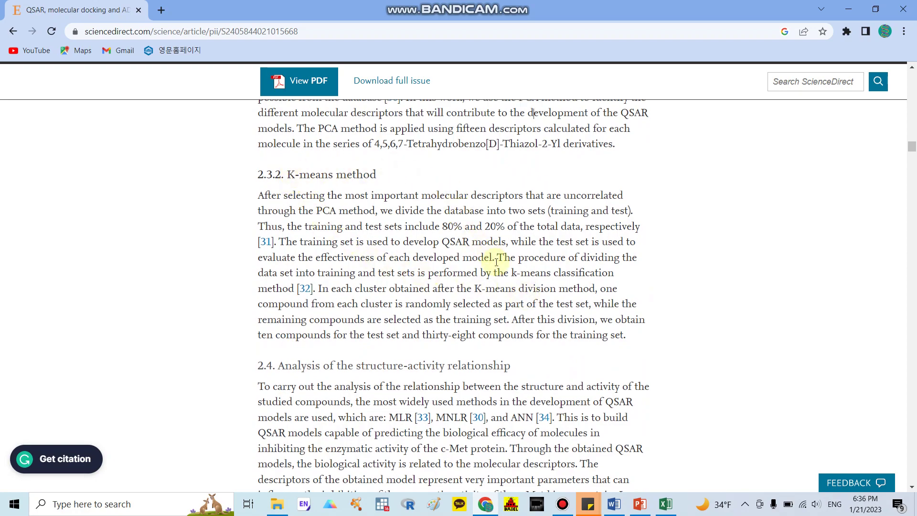
pyautogui.scroll(-20, 496, 262)
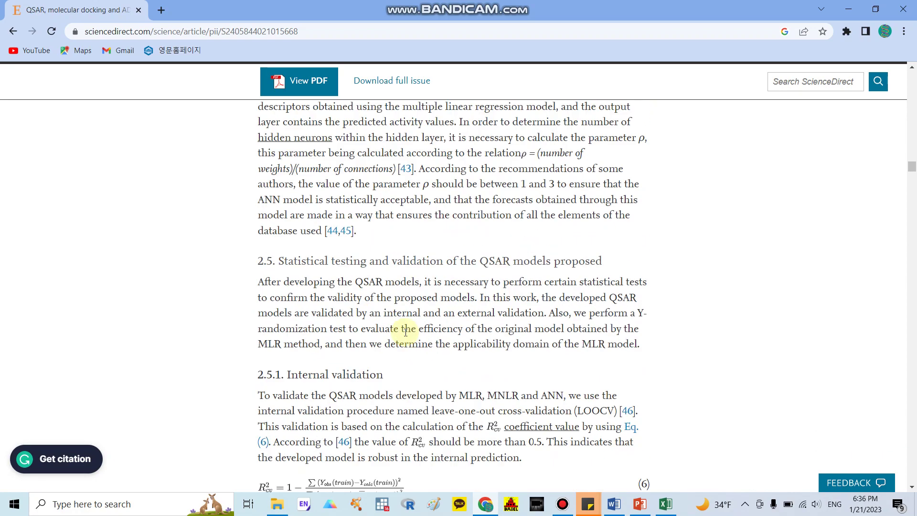
pyautogui.scroll(-20, 406, 331)
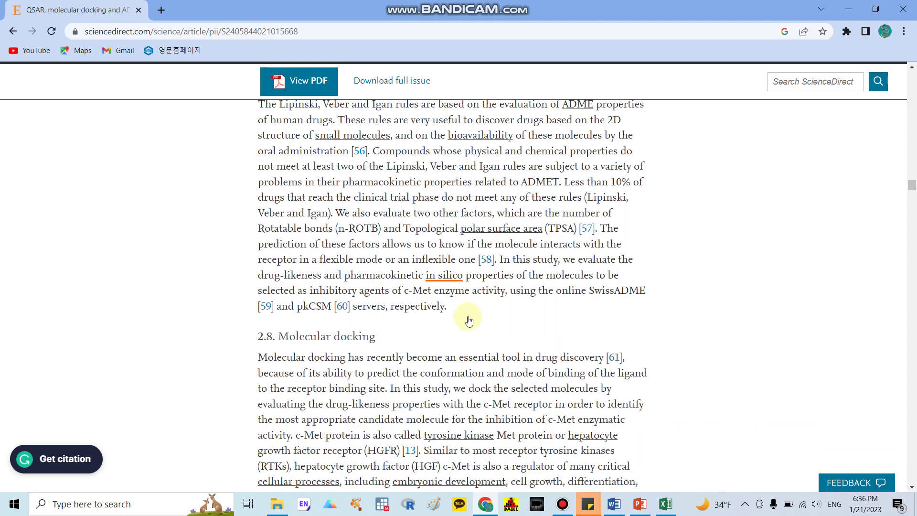
pyautogui.scroll(-20, 469, 321)
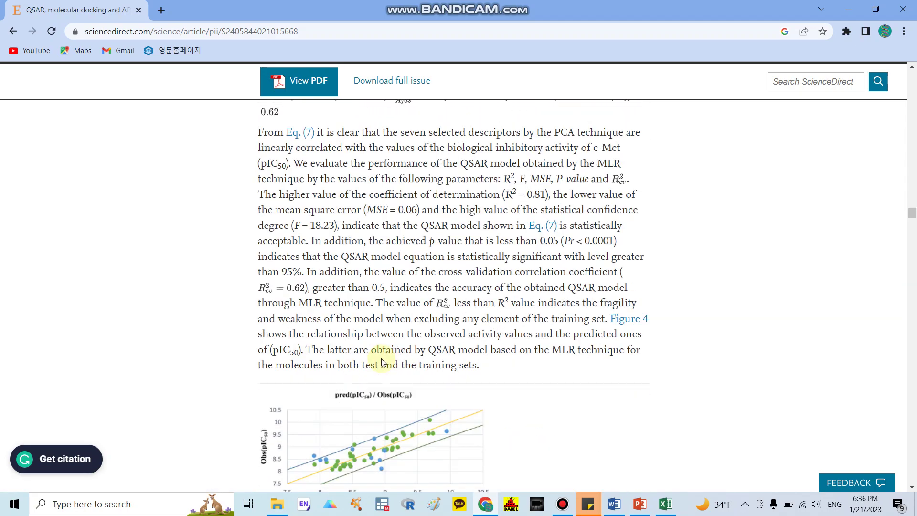
pyautogui.scroll(-20, 383, 363)
pyautogui.scroll(14, 414, 318)
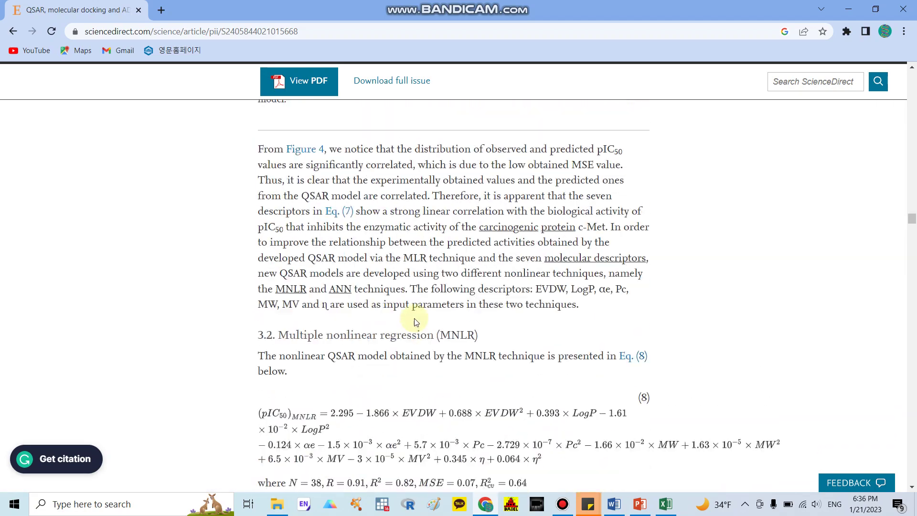
pyautogui.scroll(15, 414, 318)
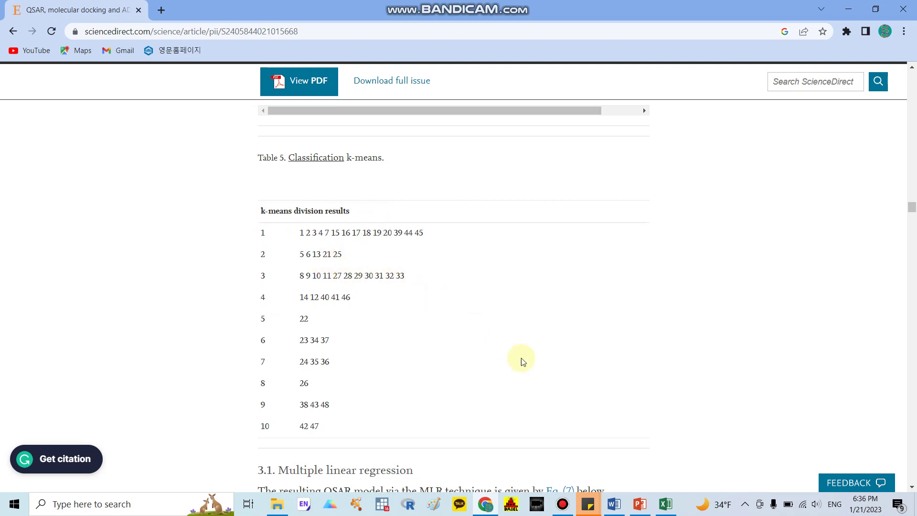
pyautogui.click(640, 504)
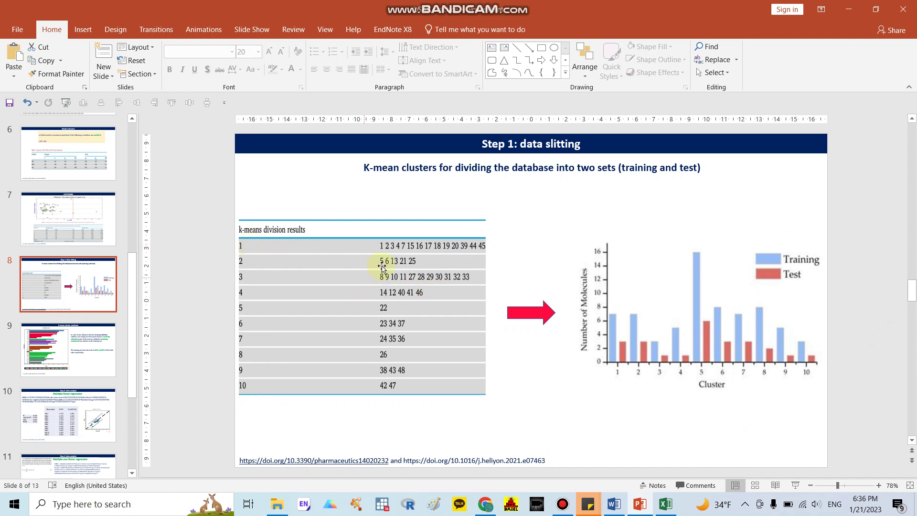
# - Move from slide 8 to slide 9 'K-mean cluster methods', then return to the ScienceDirect article
pyautogui.scroll(-3, 469, 282)
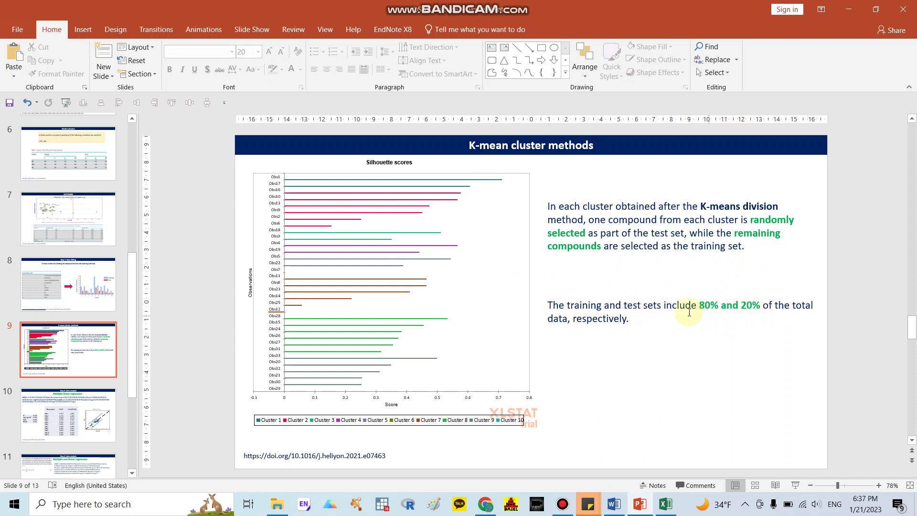
pyautogui.click(486, 506)
pyautogui.scroll(15, 419, 325)
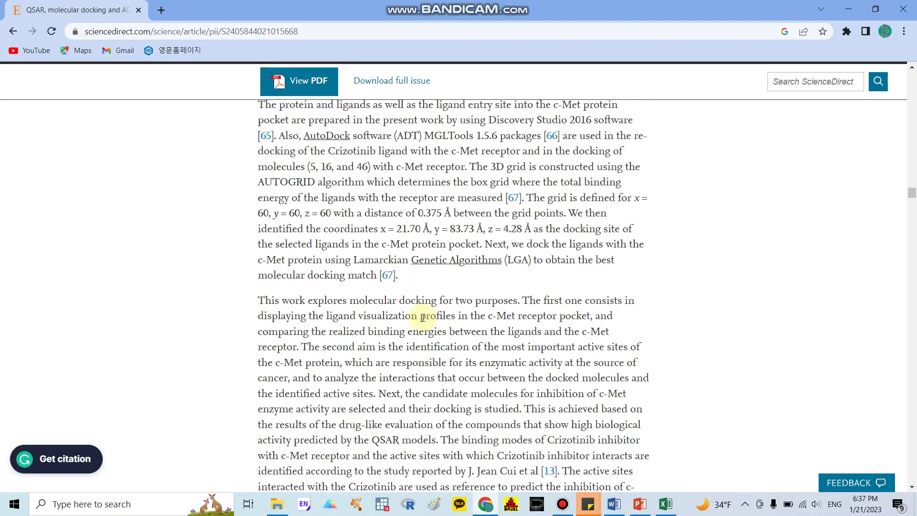
# - Scroll back up to section 2.3.2 K-means method and highlight the 80% training-set share
pyautogui.scroll(15, 423, 317)
pyautogui.scroll(20, 422, 320)
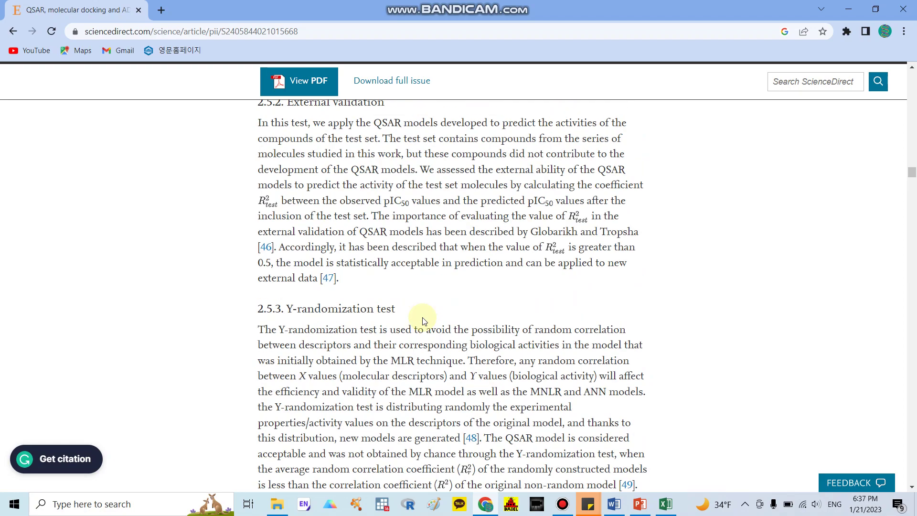
pyautogui.scroll(10, 423, 320)
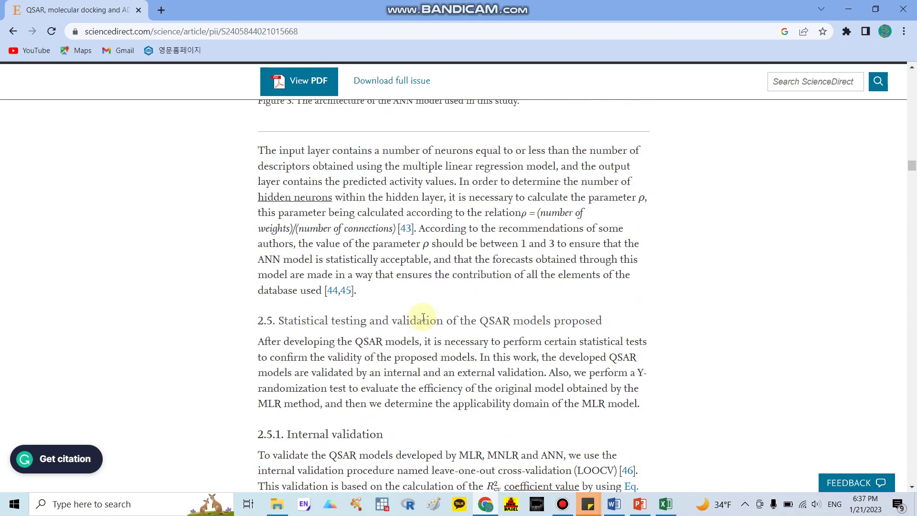
pyautogui.scroll(10, 423, 317)
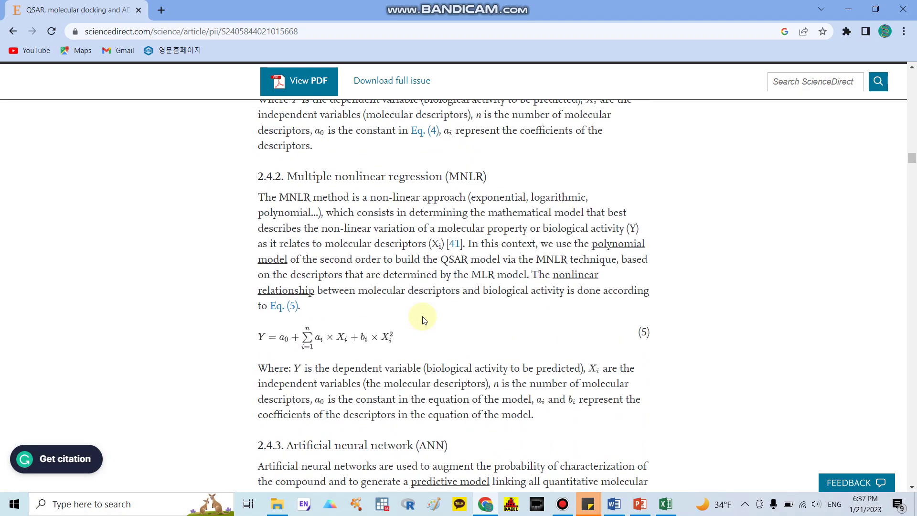
pyautogui.scroll(10, 424, 320)
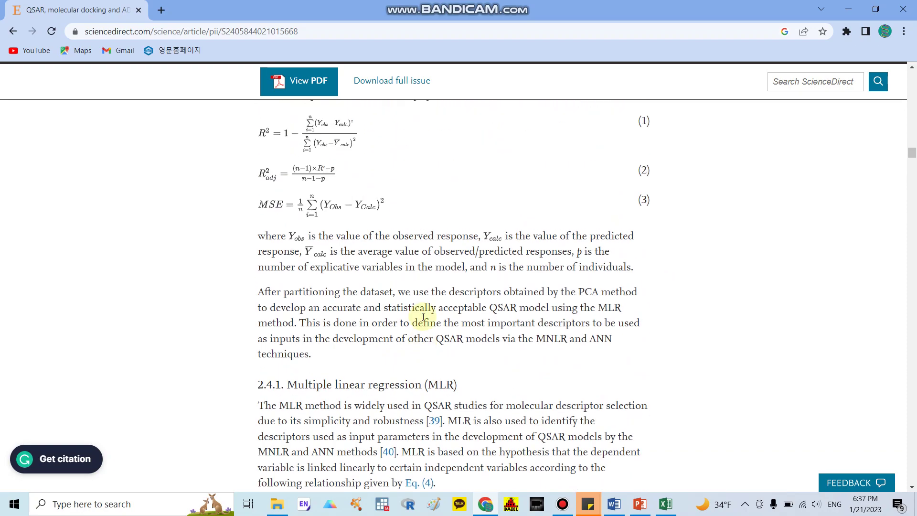
pyautogui.scroll(10, 424, 317)
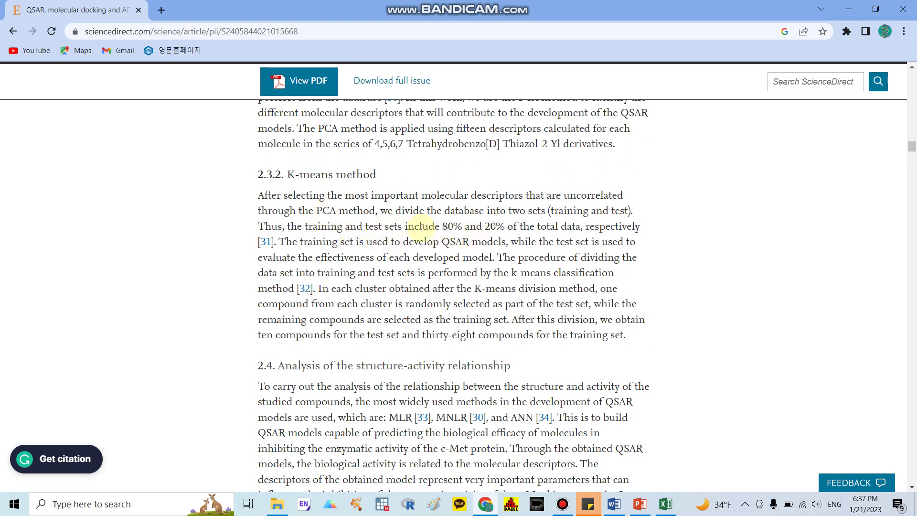
pyautogui.moveTo(444, 228); pyautogui.dragTo(462, 227)
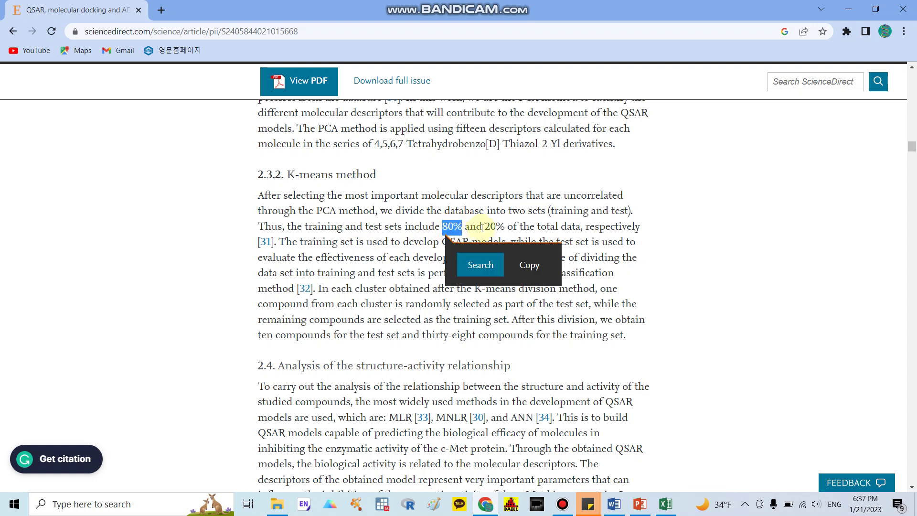
pyautogui.click(485, 226)
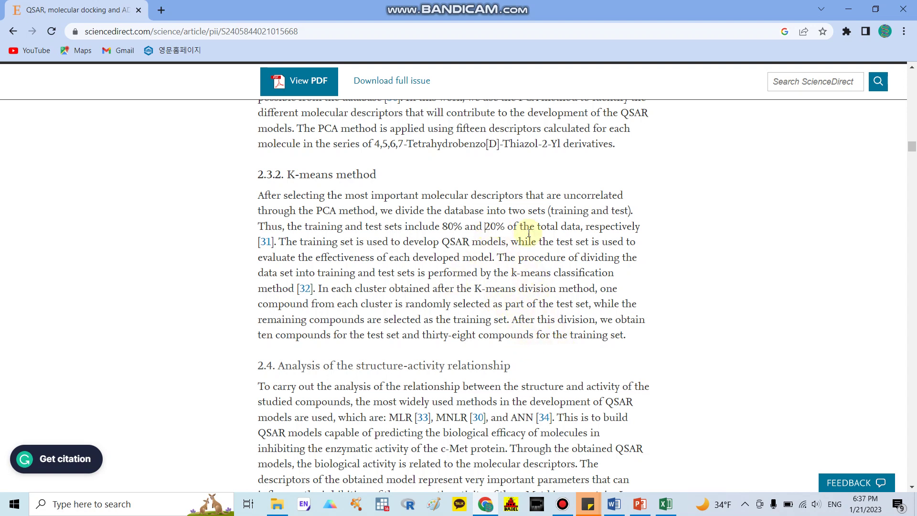
pyautogui.doubleClick(382, 226)
pyautogui.click(453, 227)
# - View the Sheet1 compound data in Excel, then go back to the browser
pyautogui.click(665, 504)
pyautogui.click(67, 471)
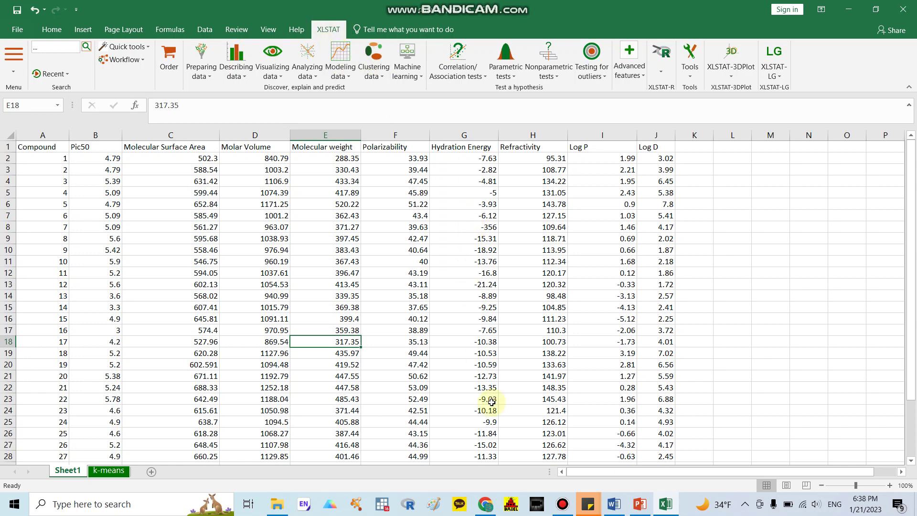
pyautogui.click(490, 505)
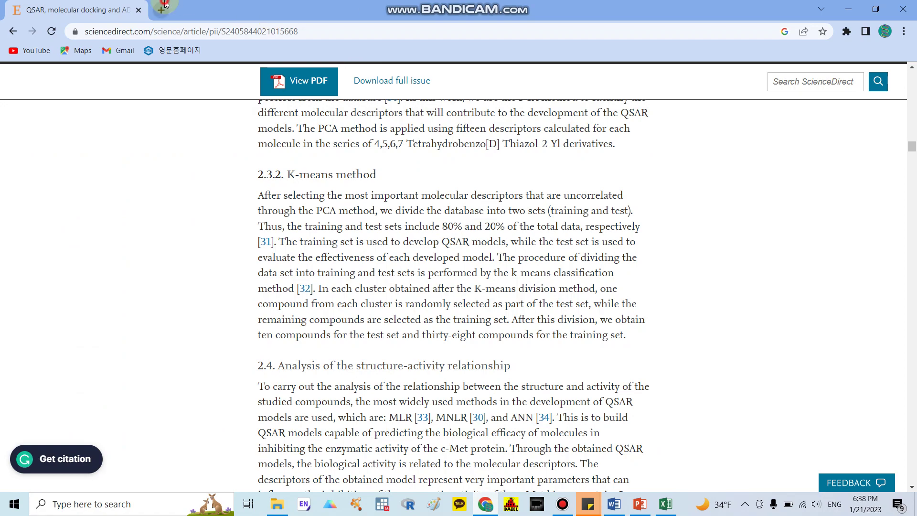
# - In a new tab, search 'xlstat download' and open the xlstat.com 14-Day Free trial page
pyautogui.click(165, 3)
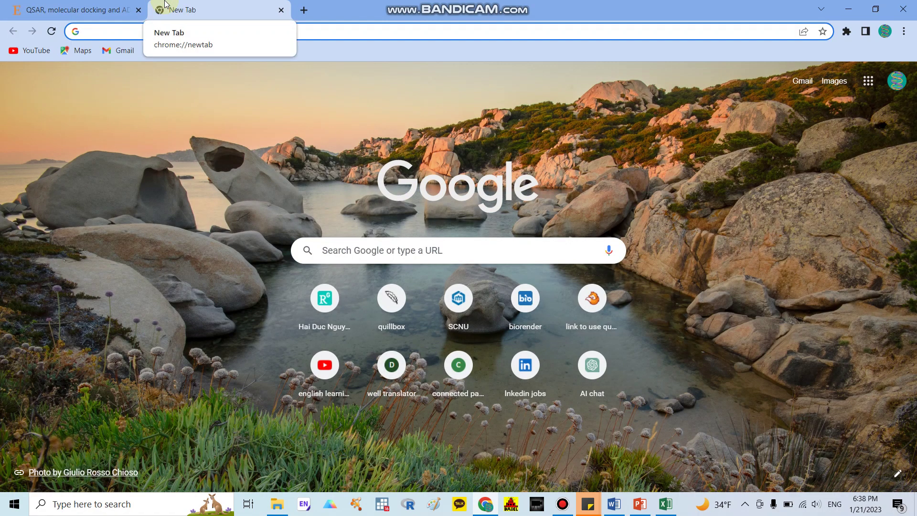
pyautogui.write('x')
pyautogui.press('Down')
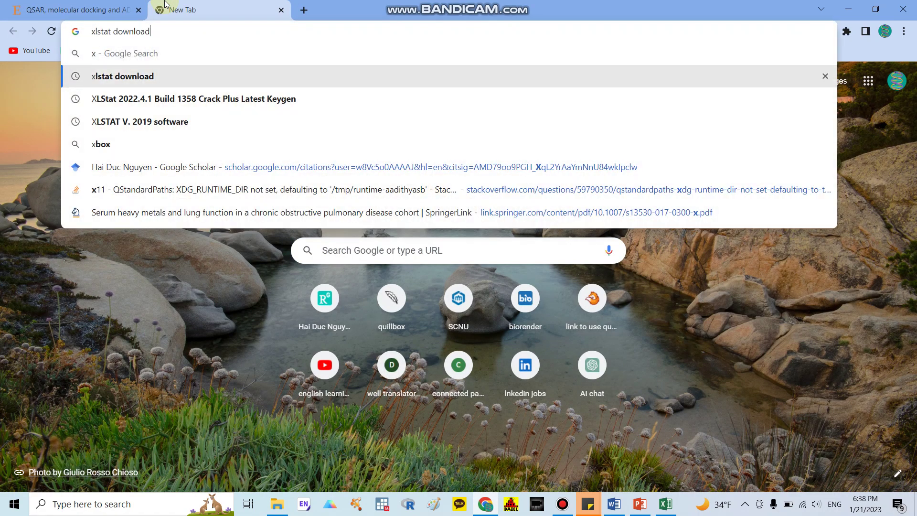
pyautogui.press('Return')
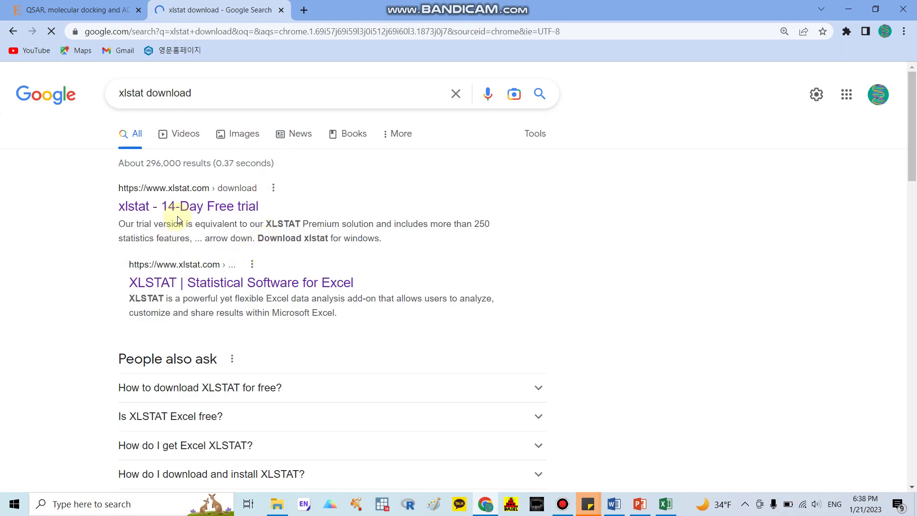
pyautogui.click(206, 210)
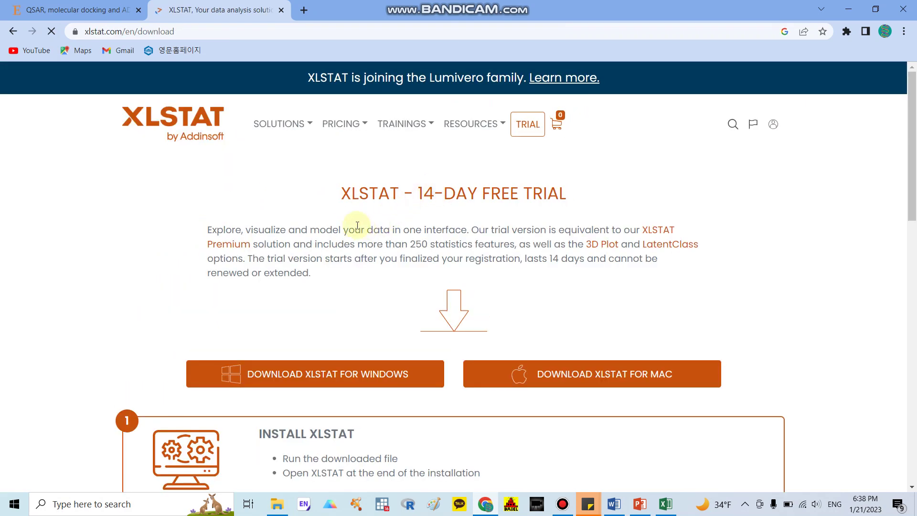
# - Look over the XLSTAT trial download page, then return to Excel's Sheet1 data
pyautogui.scroll(-1, 348, 247)
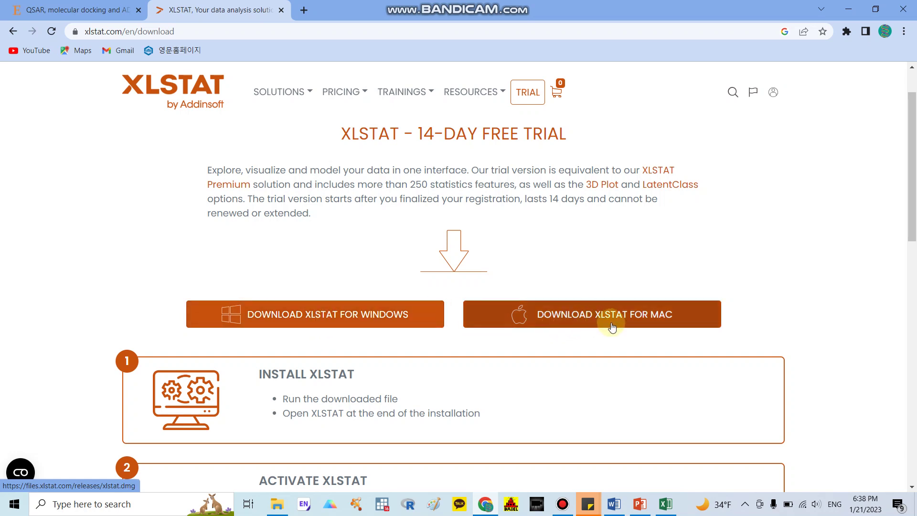
pyautogui.scroll(-1, 609, 323)
pyautogui.scroll(2, 544, 308)
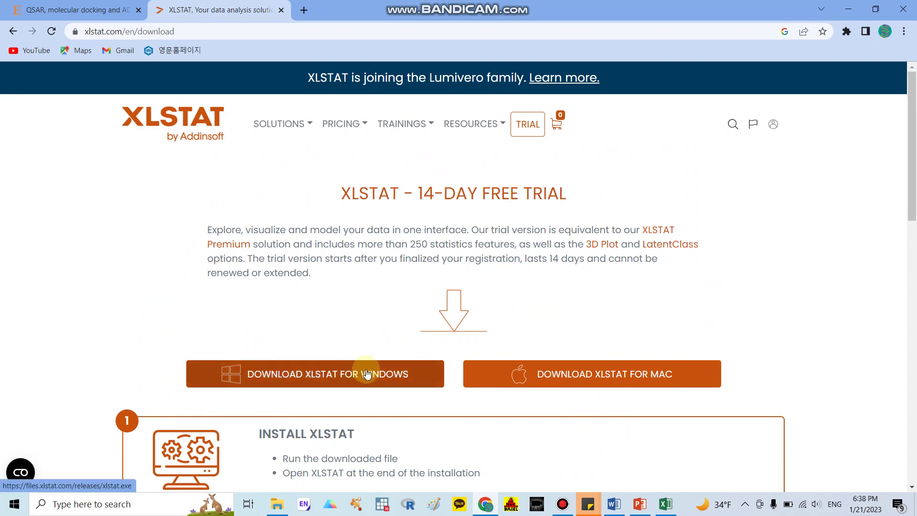
pyautogui.click(668, 508)
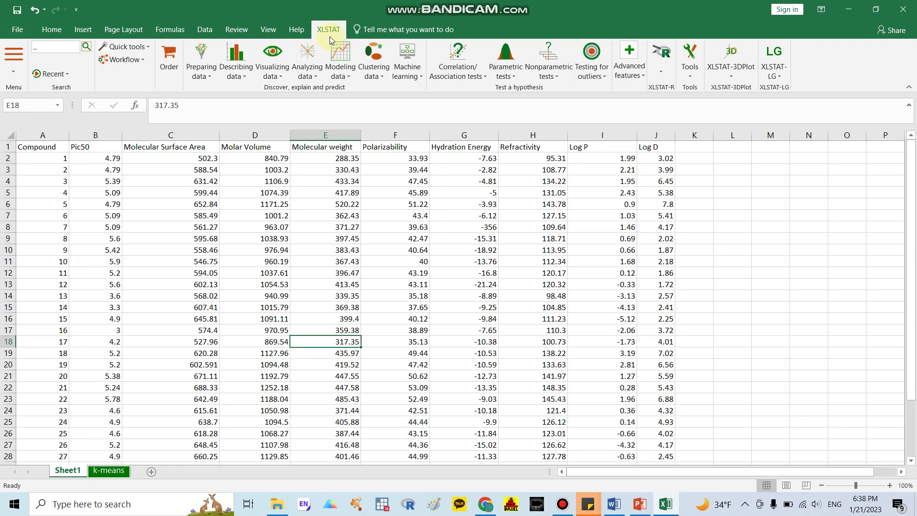
# - Inspect Sheet1's Pic50 values and descriptor headers (Molecular Surface Area through Log D), then open XLSTAT's Clustering data menu
pyautogui.click(750, 228)
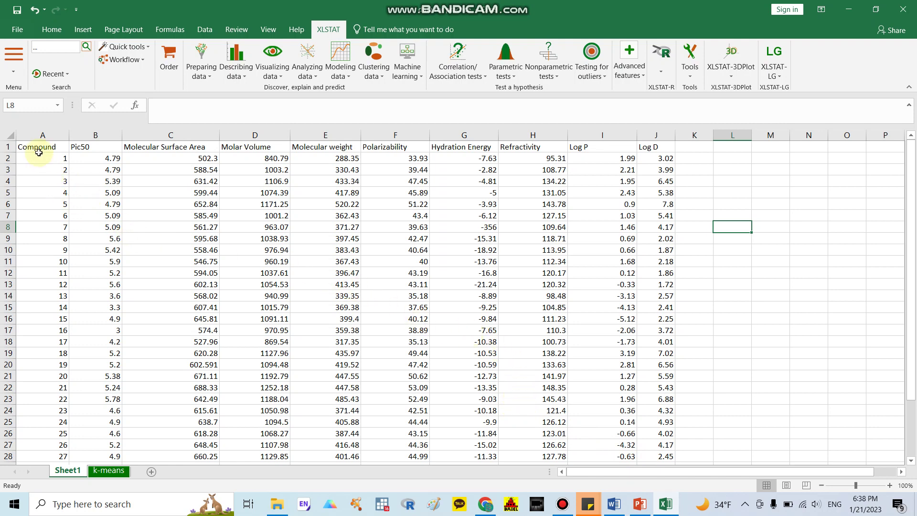
pyautogui.moveTo(39, 152); pyautogui.dragTo(45, 432)
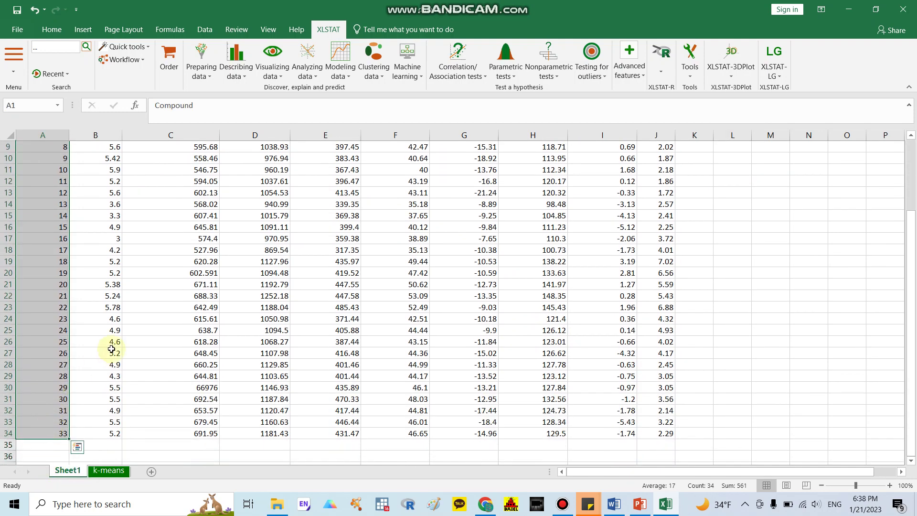
pyautogui.scroll(3, 111, 350)
pyautogui.scroll(-1, 118, 338)
pyautogui.scroll(1, 107, 205)
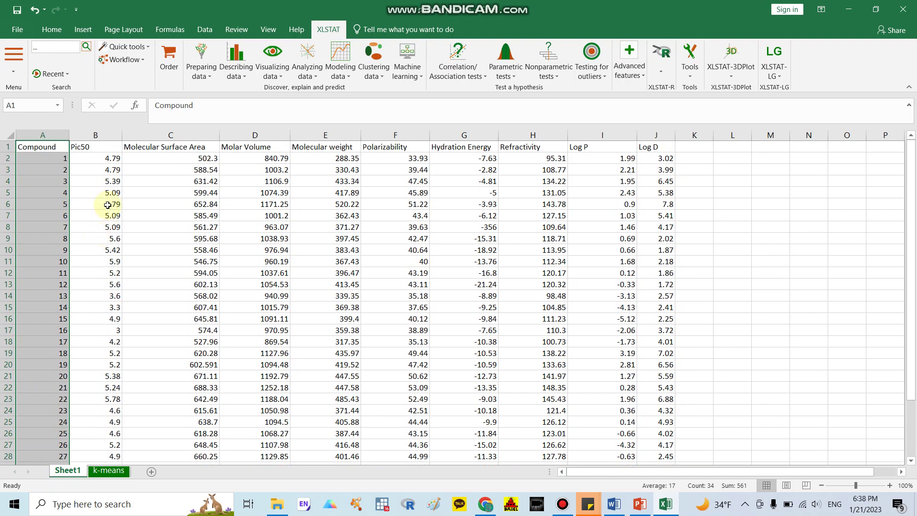
pyautogui.click(99, 147)
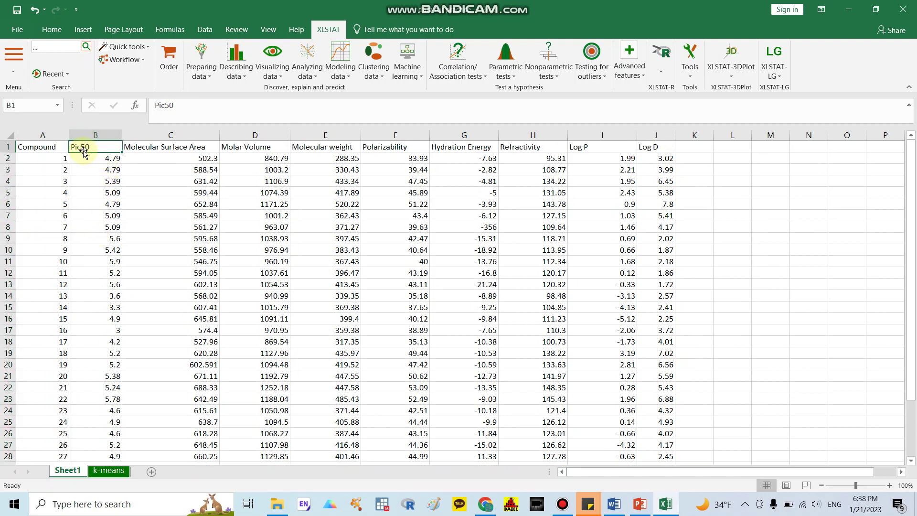
pyautogui.moveTo(129, 147); pyautogui.dragTo(645, 146)
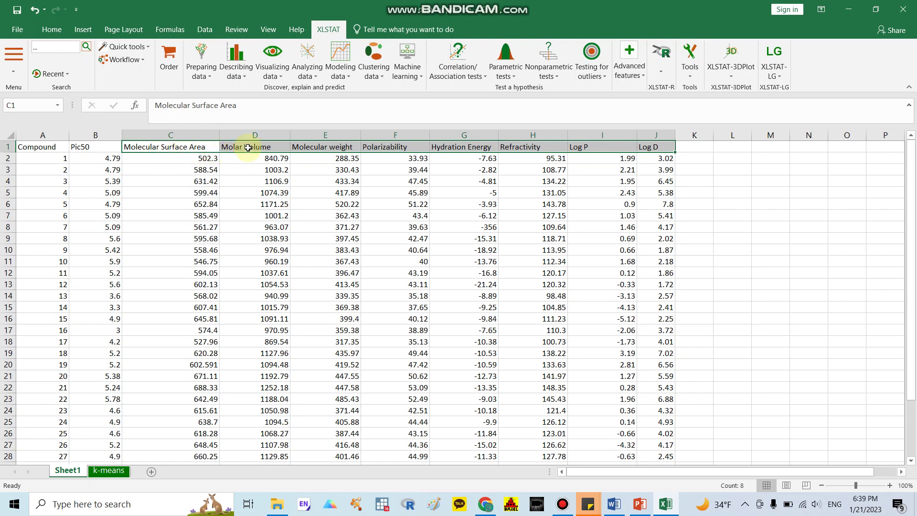
pyautogui.click(756, 247)
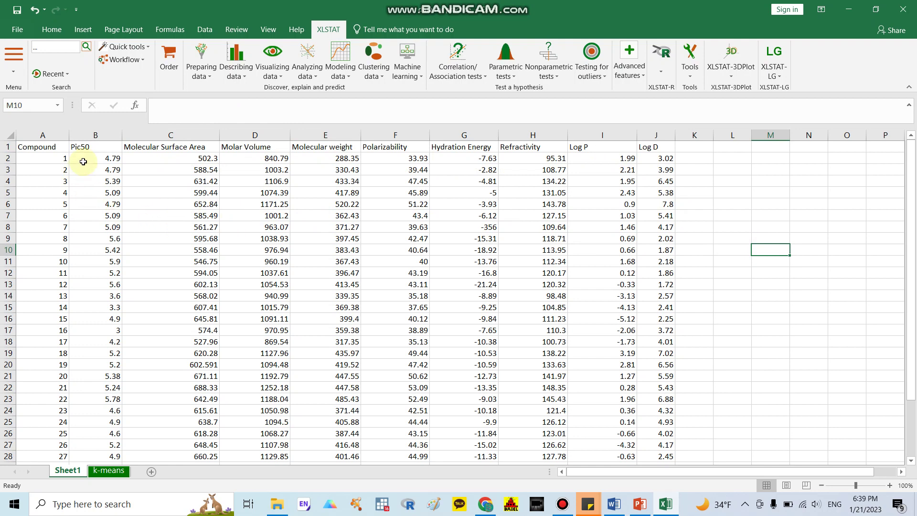
pyautogui.moveTo(90, 145); pyautogui.dragTo(91, 171)
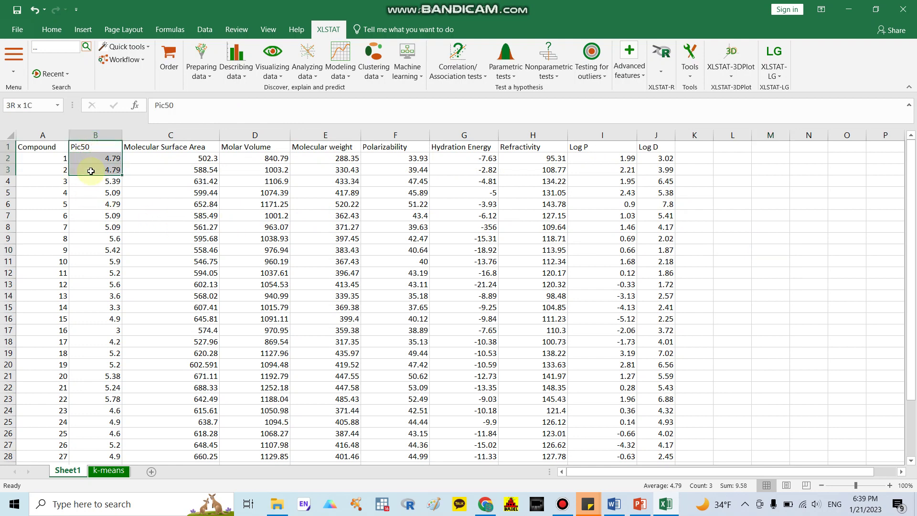
pyautogui.click(348, 225)
pyautogui.click(378, 81)
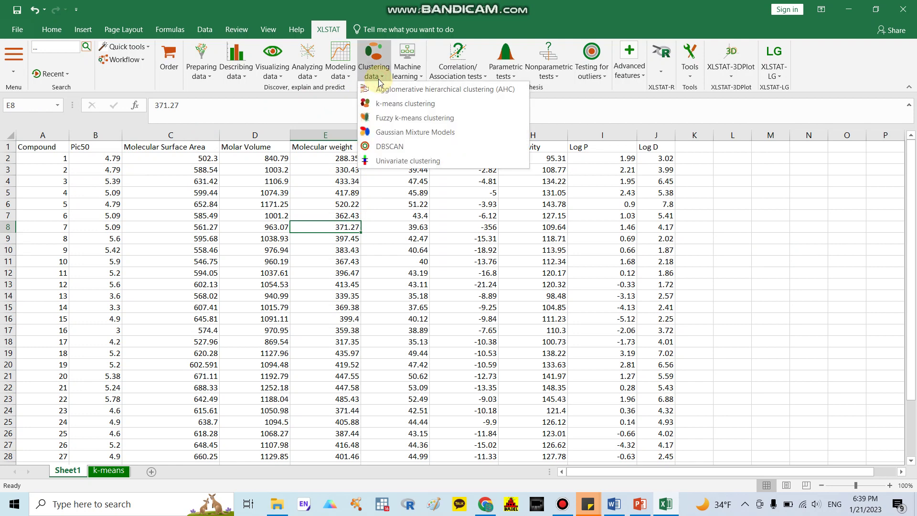
# - Start k-means clustering with Sheet1!$B$1:$B$34 (Pic50 column) as the observations table
pyautogui.click(396, 104)
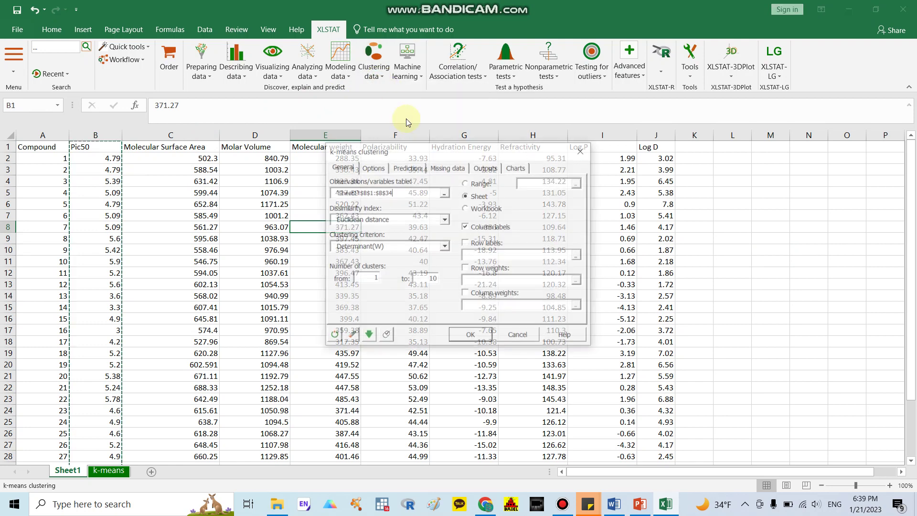
pyautogui.click(445, 194)
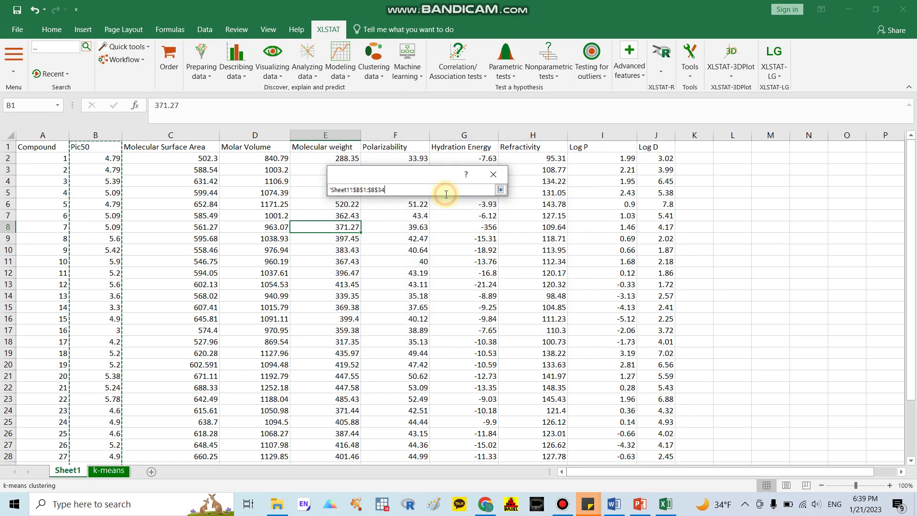
pyautogui.click(89, 147)
pyautogui.moveTo(90, 147); pyautogui.dragTo(106, 444)
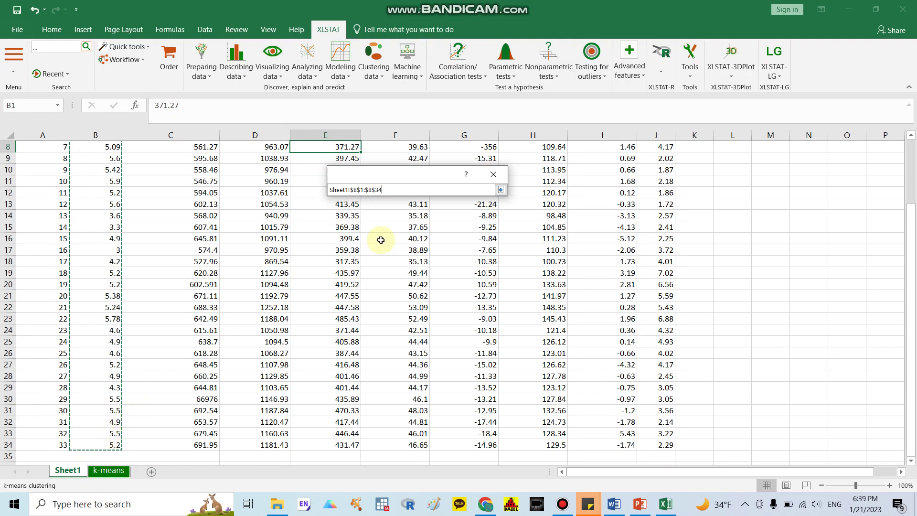
pyautogui.press('Return')
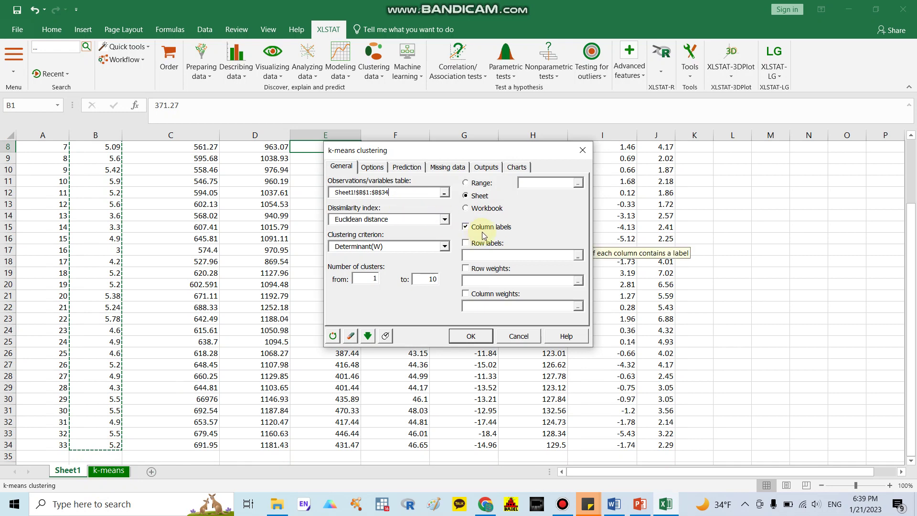
# - Use Euclidean distance, the Determinant(W) criterion, and 1 to 10 clusters
pyautogui.scroll(3, 152, 224)
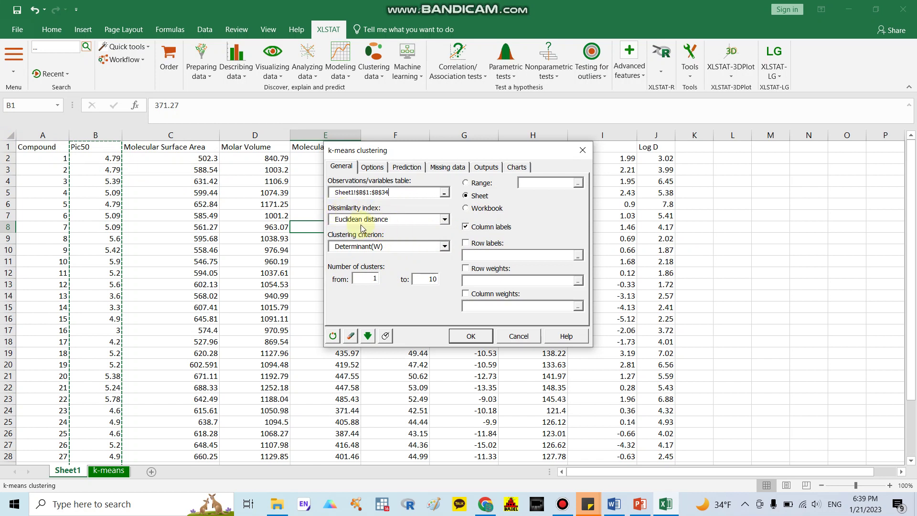
pyautogui.click(445, 219)
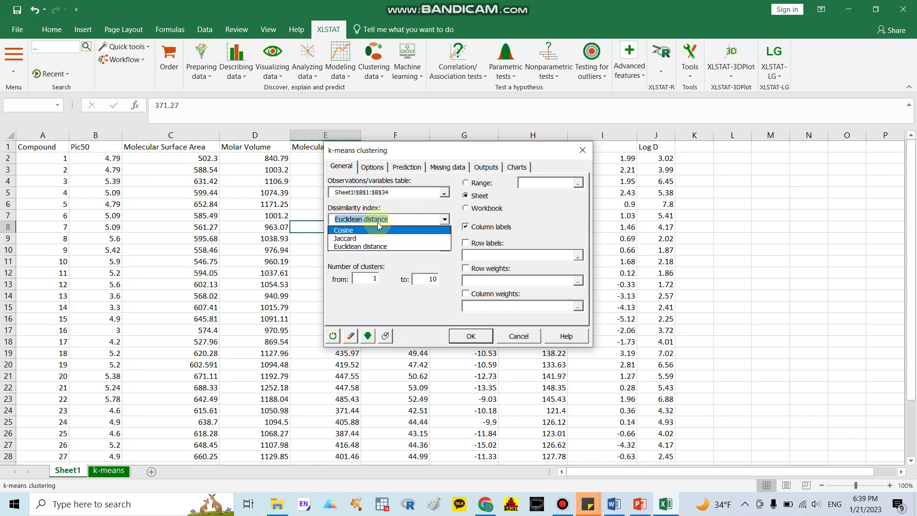
pyautogui.click(420, 212)
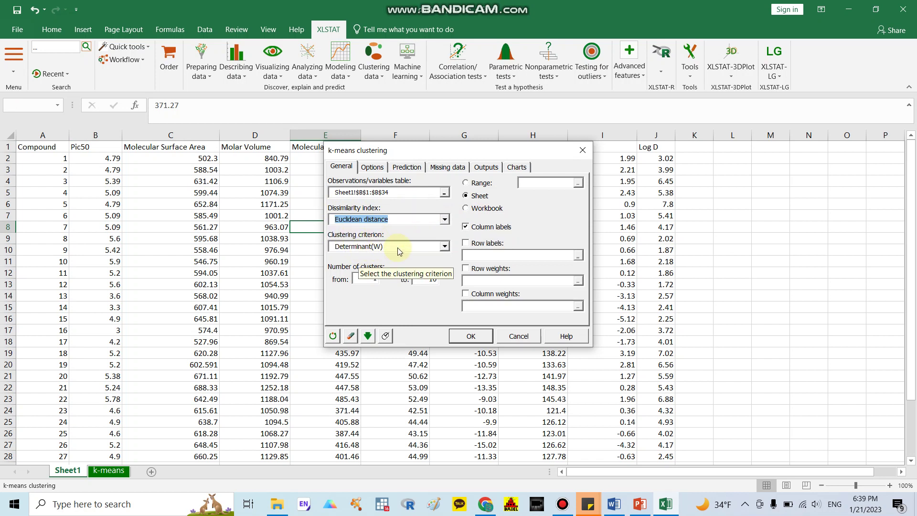
pyautogui.click(445, 246)
pyautogui.click(448, 244)
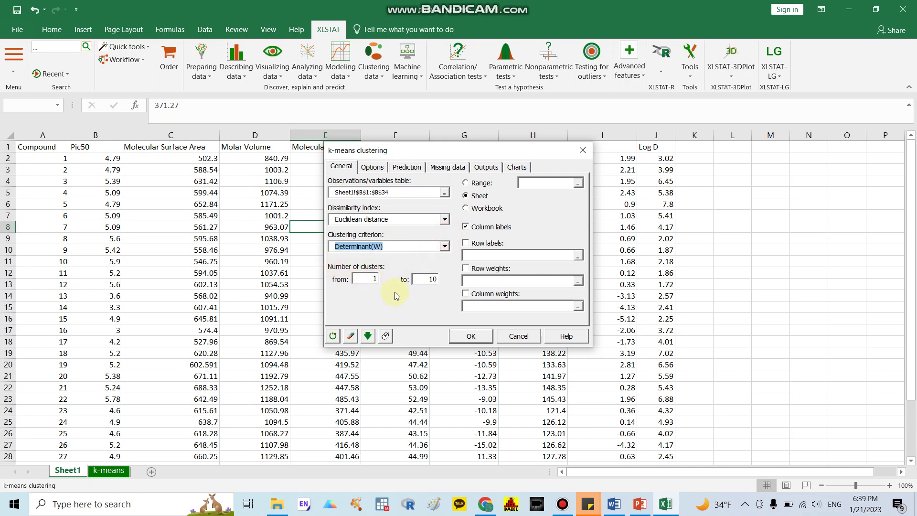
pyautogui.click(369, 280)
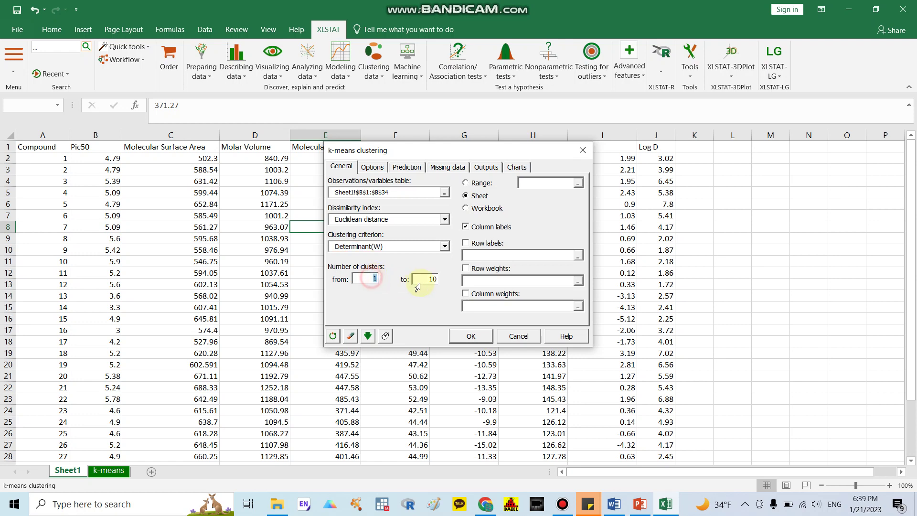
pyautogui.doubleClick(419, 282)
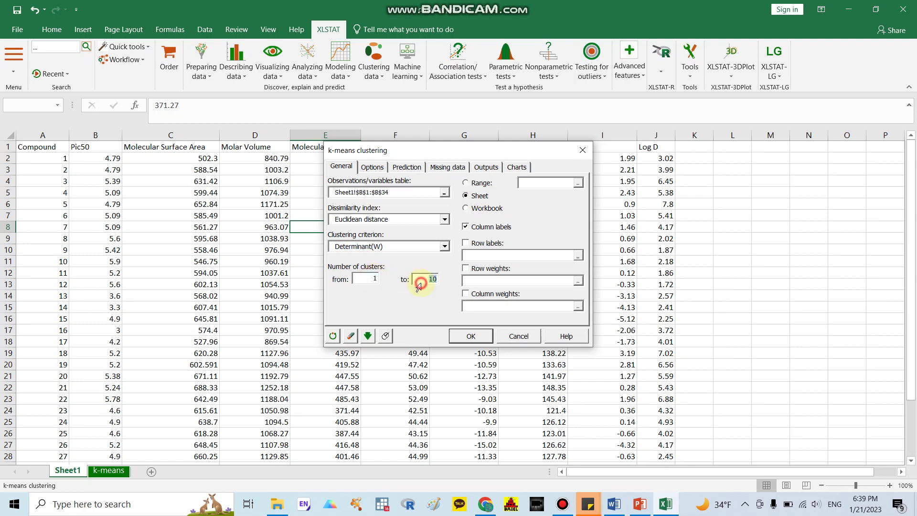
# - Keep Random initial partition with 100 repetitions, and leave missing data set to 'Do not accept missing data'
pyautogui.click(372, 167)
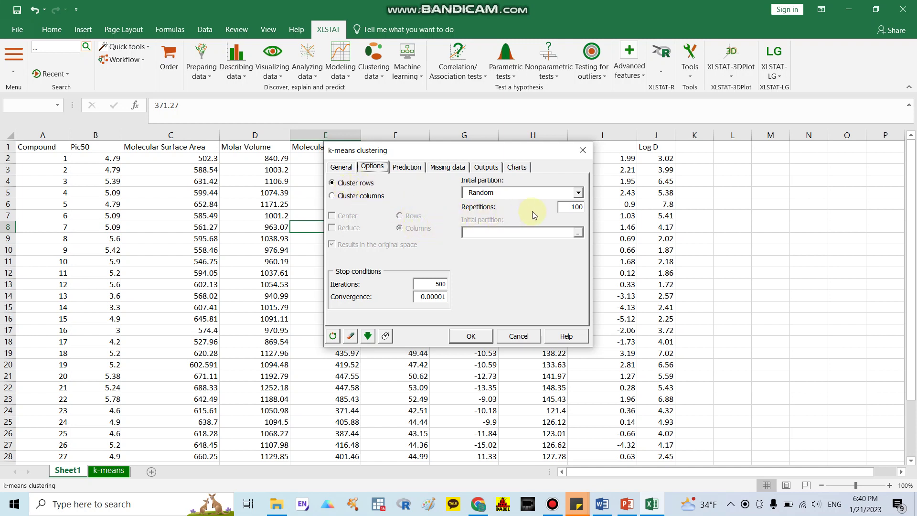
pyautogui.click(578, 193)
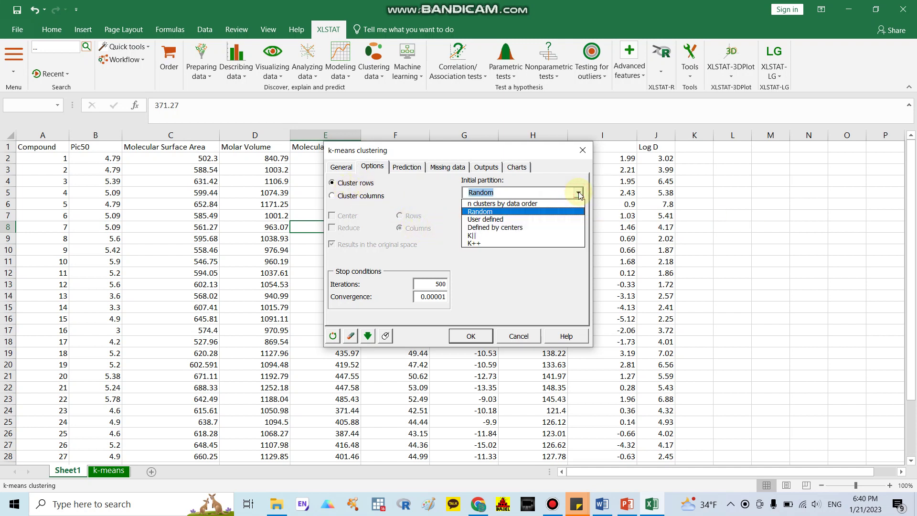
pyautogui.click(522, 212)
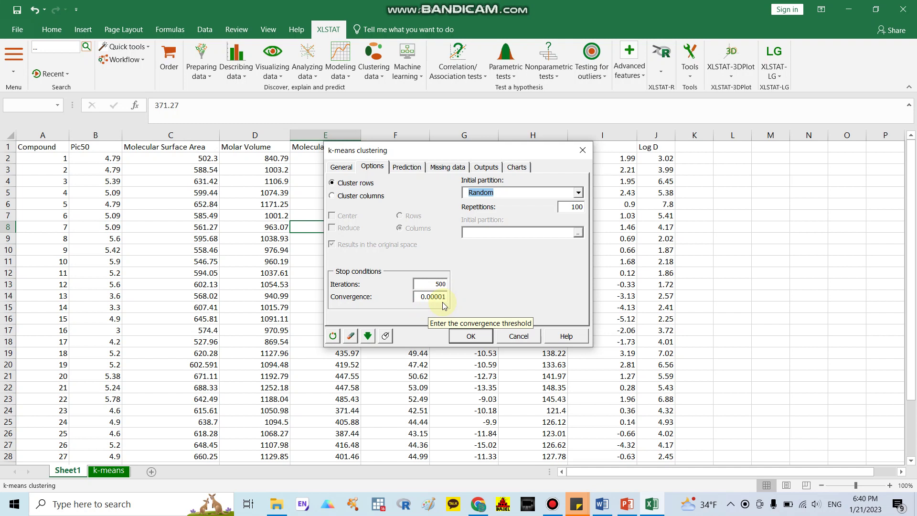
pyautogui.click(446, 168)
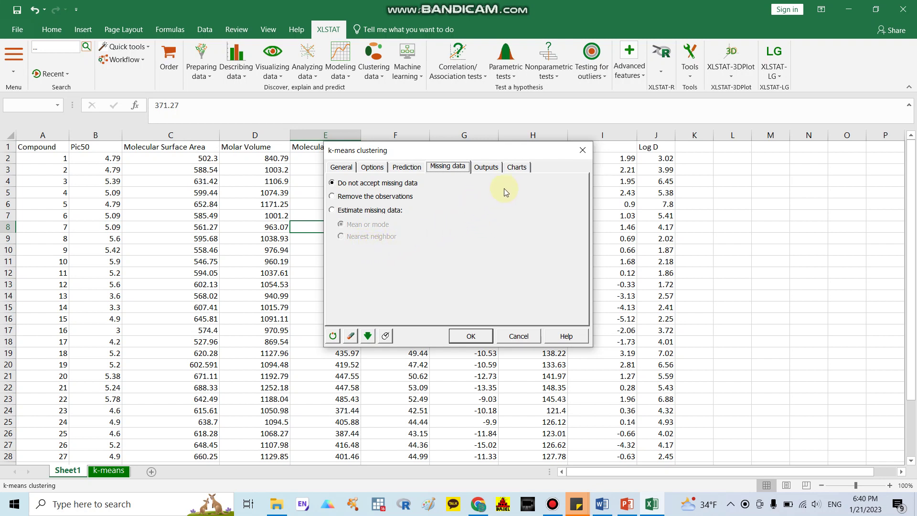
# - Review the Outputs and Charts options and run k-means, creating the k-means1 report sheet
pyautogui.click(486, 167)
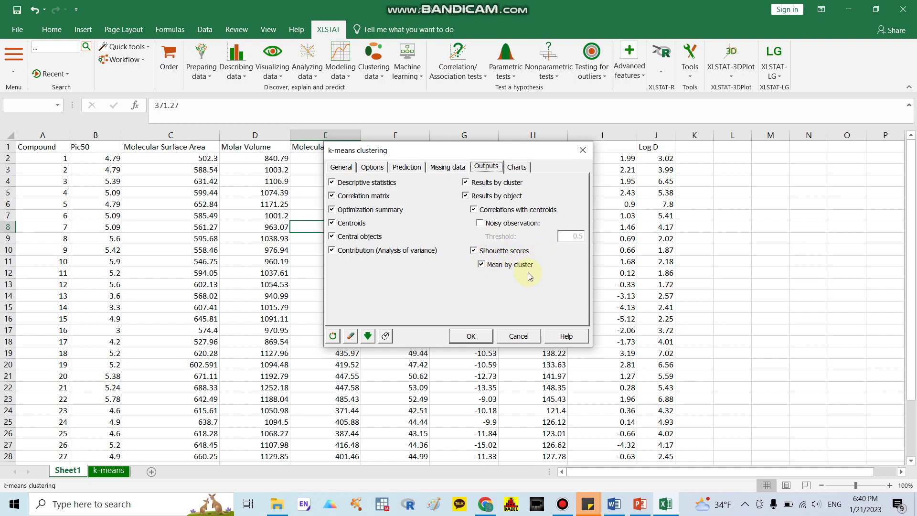
pyautogui.click(521, 172)
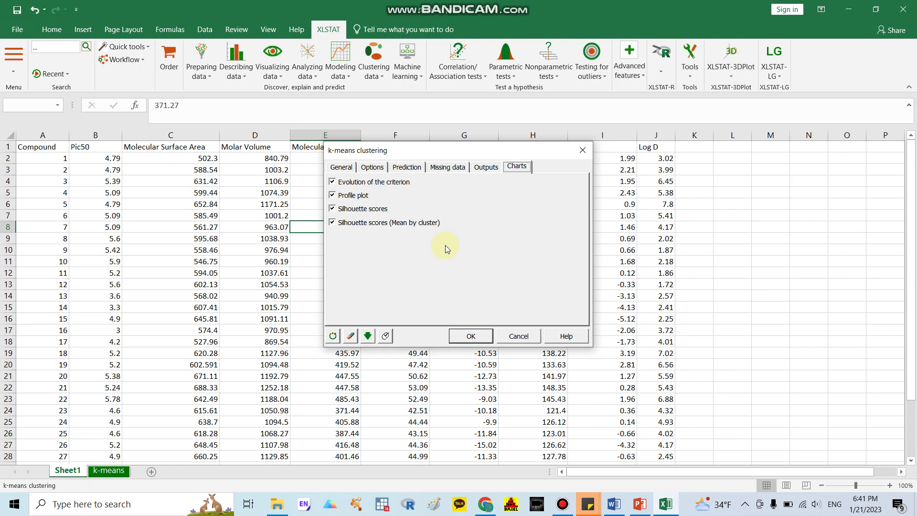
pyautogui.click(471, 336)
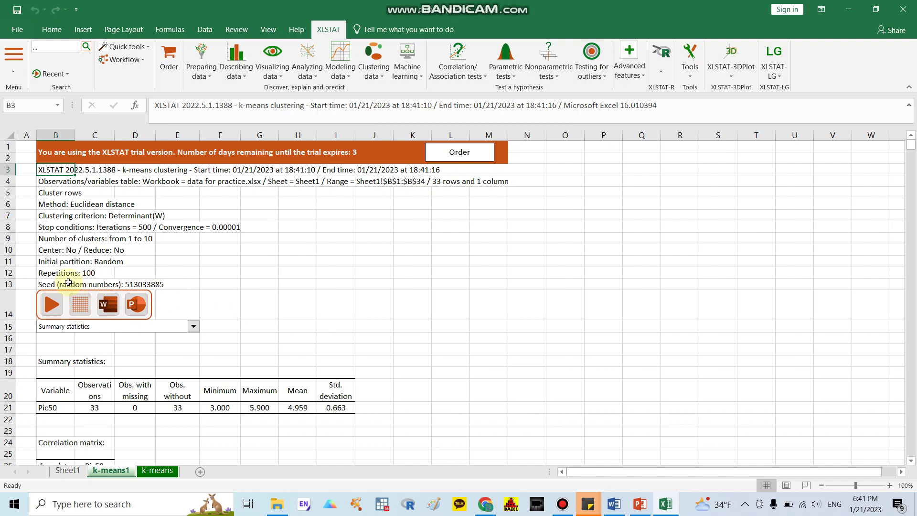
pyautogui.scroll(-5, 354, 350)
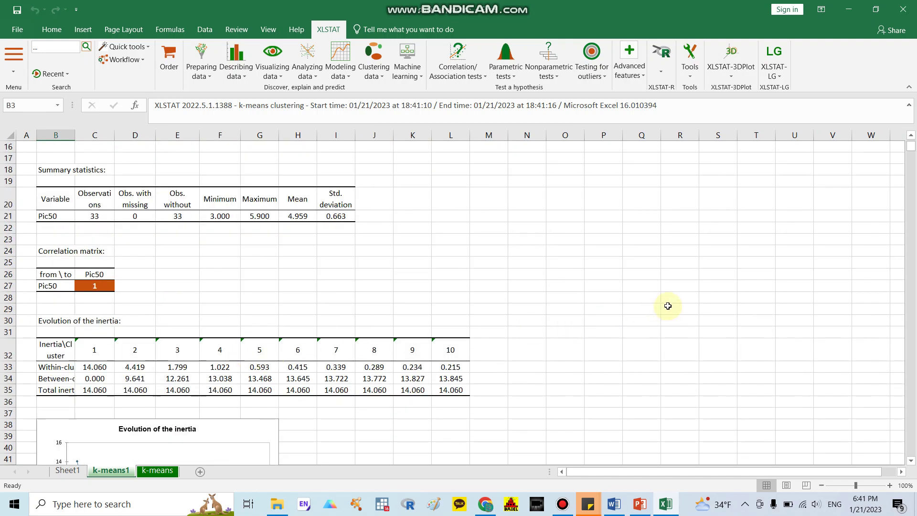
pyautogui.scroll(-4, 645, 307)
pyautogui.scroll(-1, 511, 307)
pyautogui.scroll(1, 377, 305)
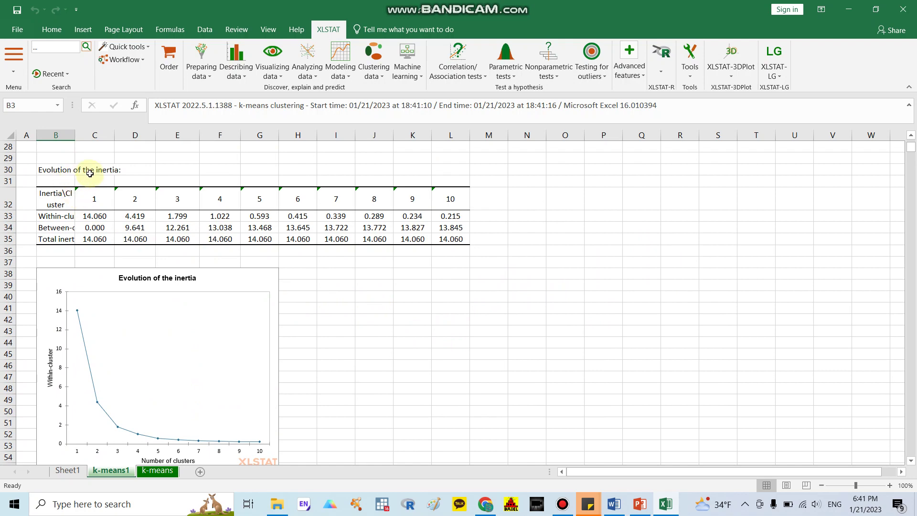
pyautogui.scroll(-8, 135, 297)
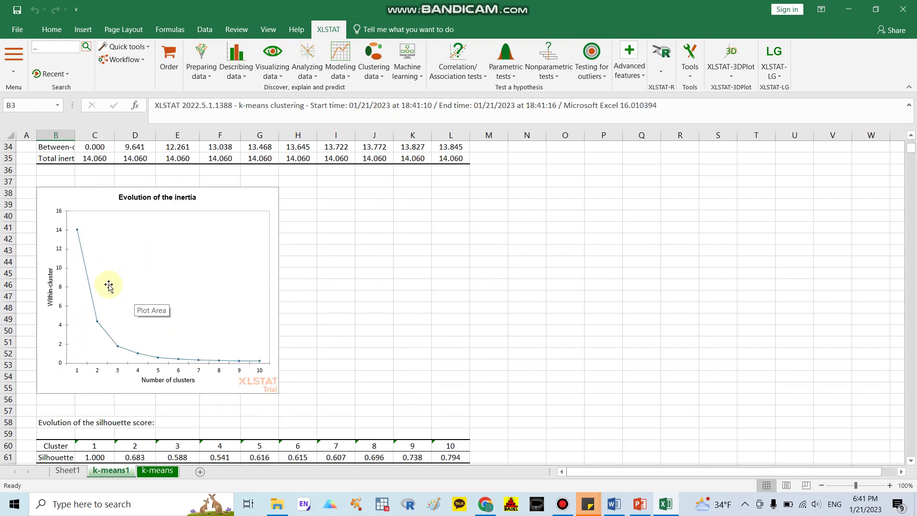
pyautogui.scroll(-20, 420, 344)
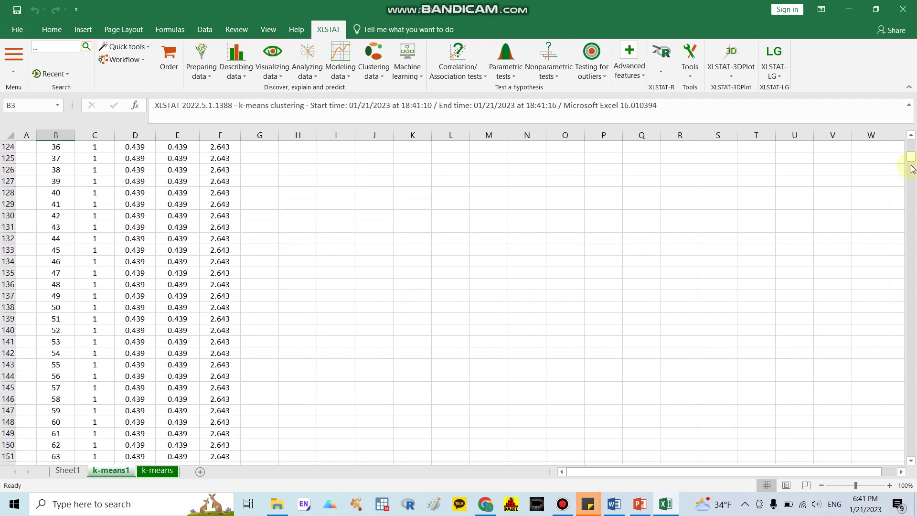
pyautogui.moveTo(911, 160); pyautogui.dragTo(910, 380)
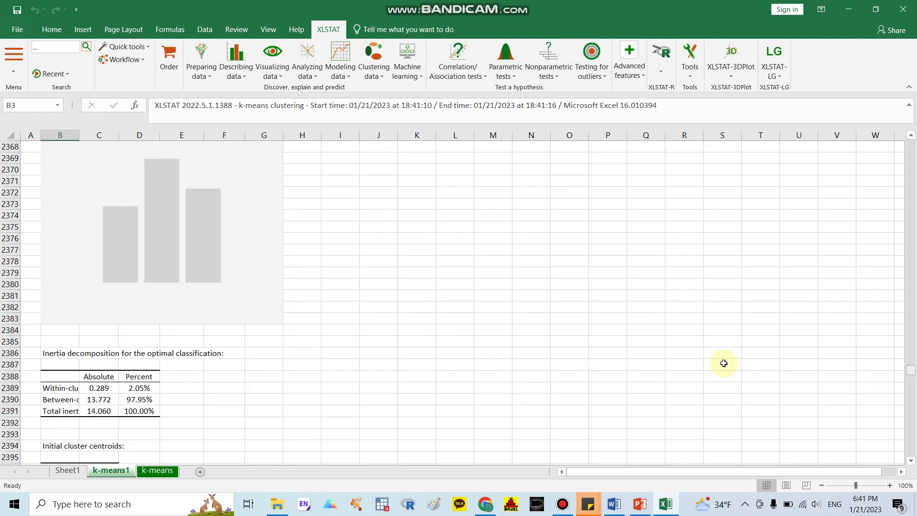
pyautogui.scroll(-11, 188, 348)
pyautogui.scroll(-18, 195, 350)
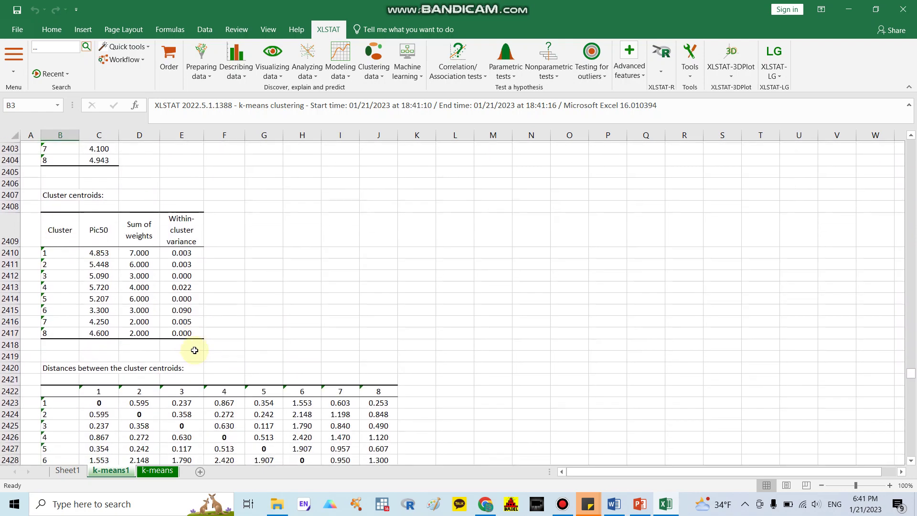
pyautogui.scroll(-20, 198, 347)
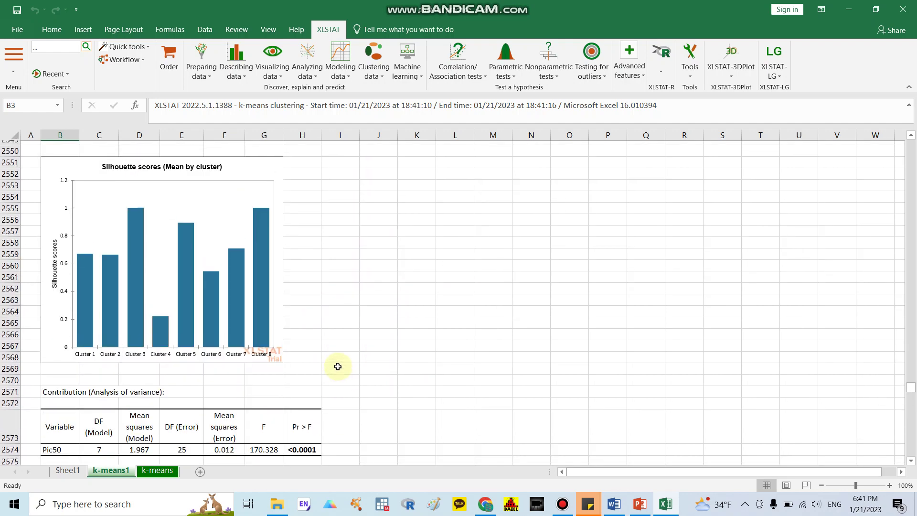
pyautogui.scroll(10, 339, 366)
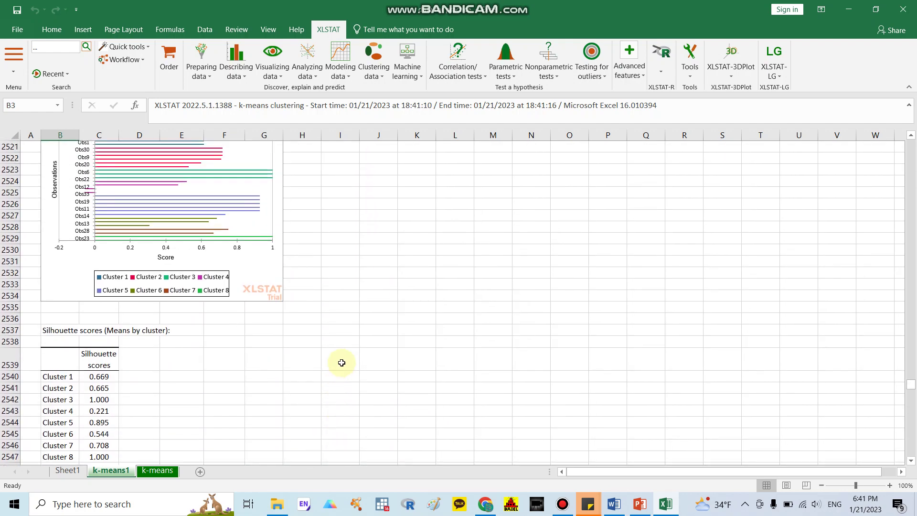
pyautogui.scroll(9, 341, 363)
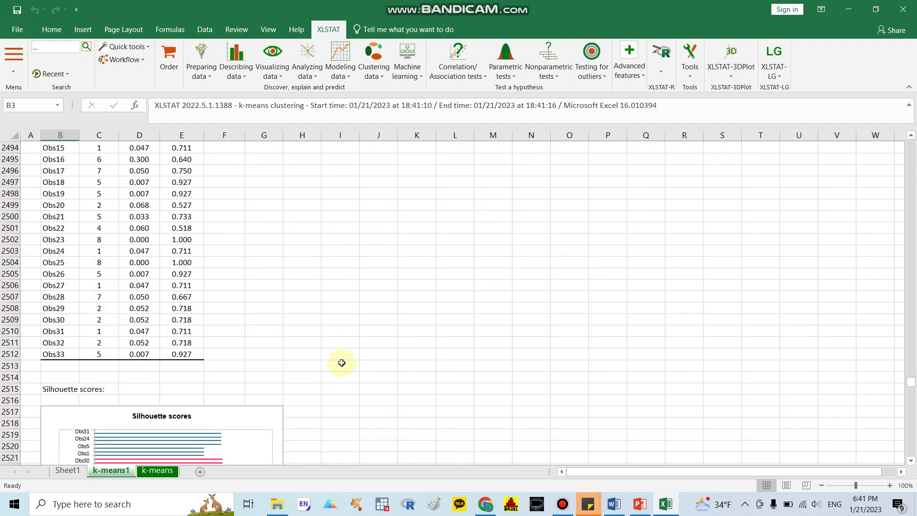
pyautogui.scroll(-5, 341, 363)
pyautogui.scroll(-1, 295, 272)
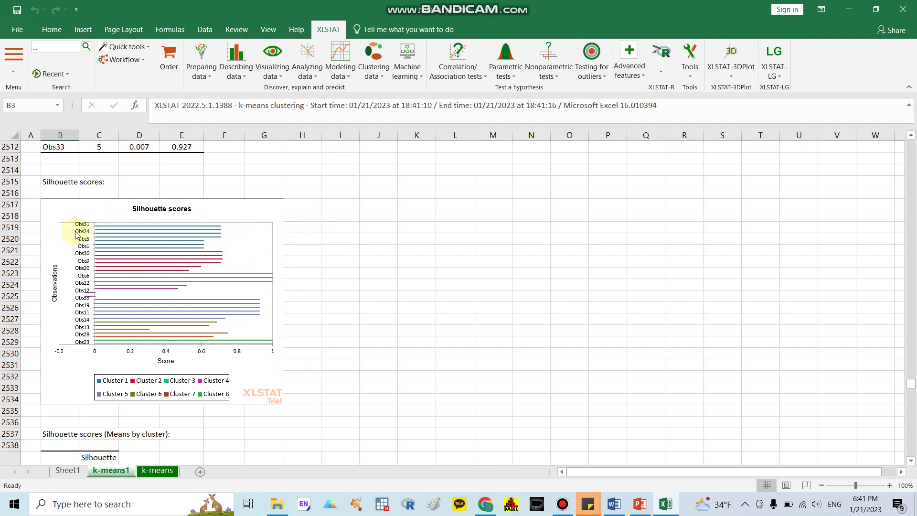
pyautogui.moveTo(142, 245)
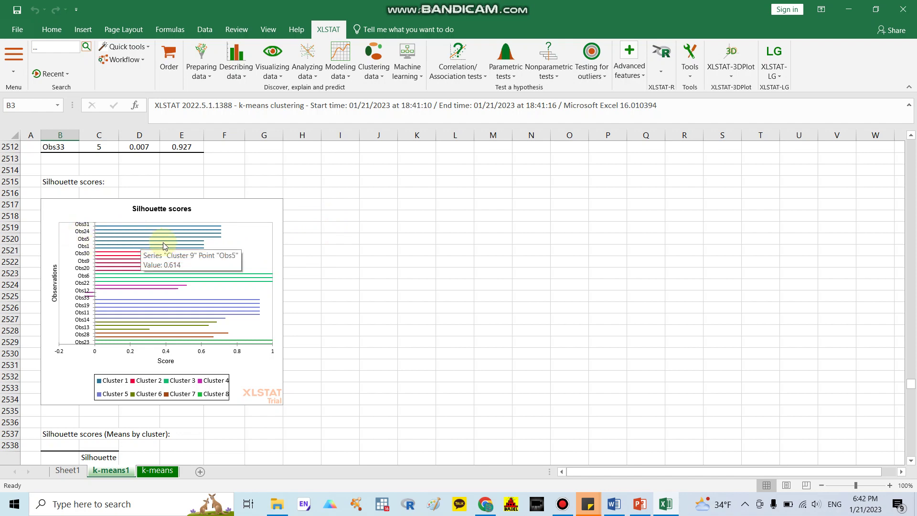
pyautogui.scroll(-16, 239, 317)
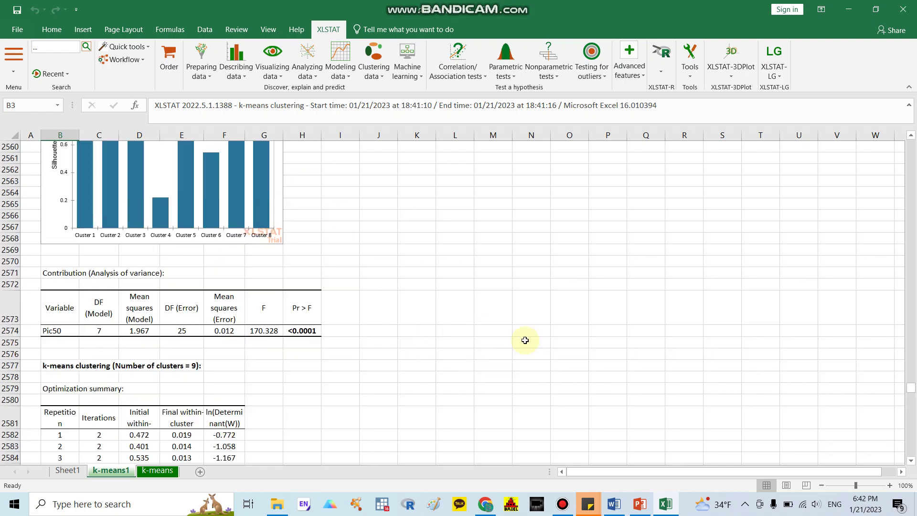
pyautogui.scroll(-20, 525, 340)
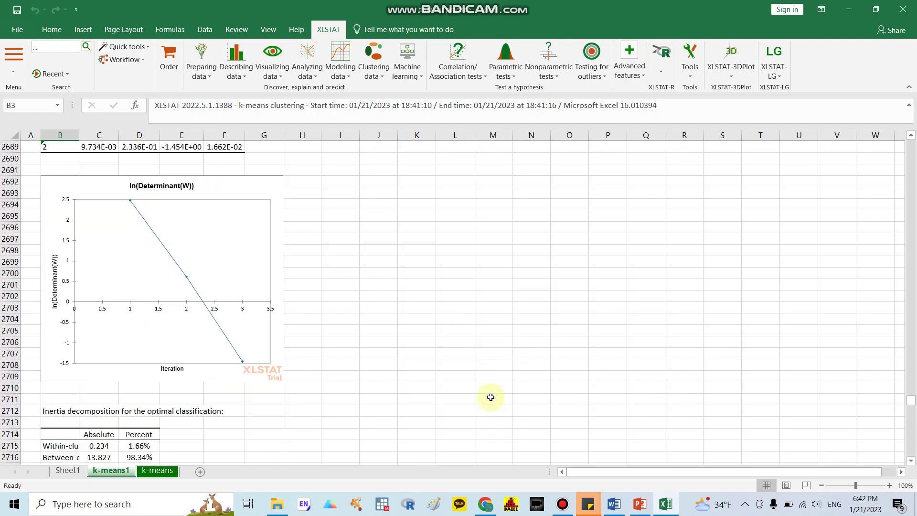
pyautogui.scroll(-20, 491, 397)
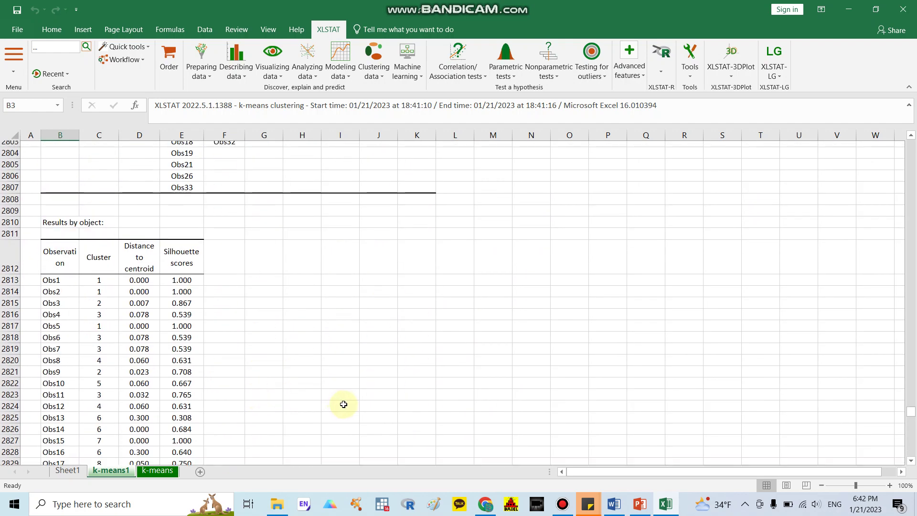
pyautogui.scroll(-17, 344, 405)
pyautogui.scroll(2, 399, 402)
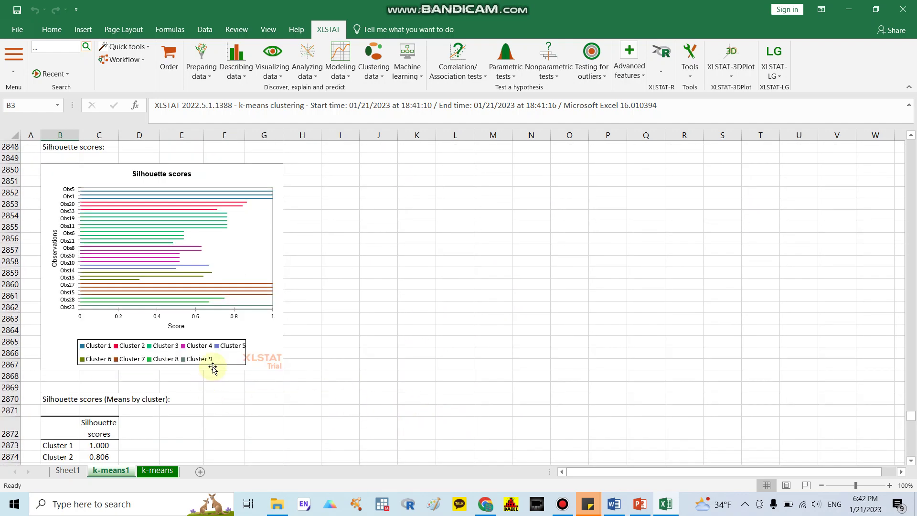
pyautogui.scroll(-20, 213, 368)
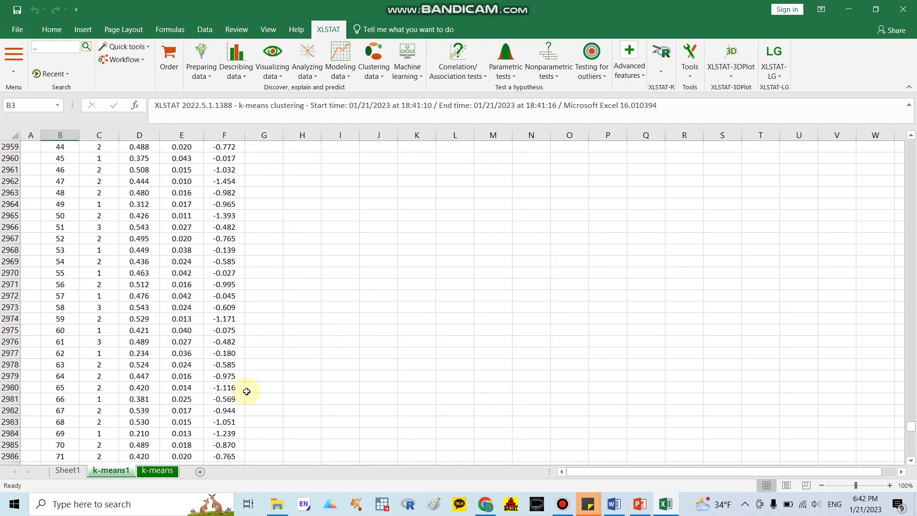
pyautogui.scroll(-20, 246, 391)
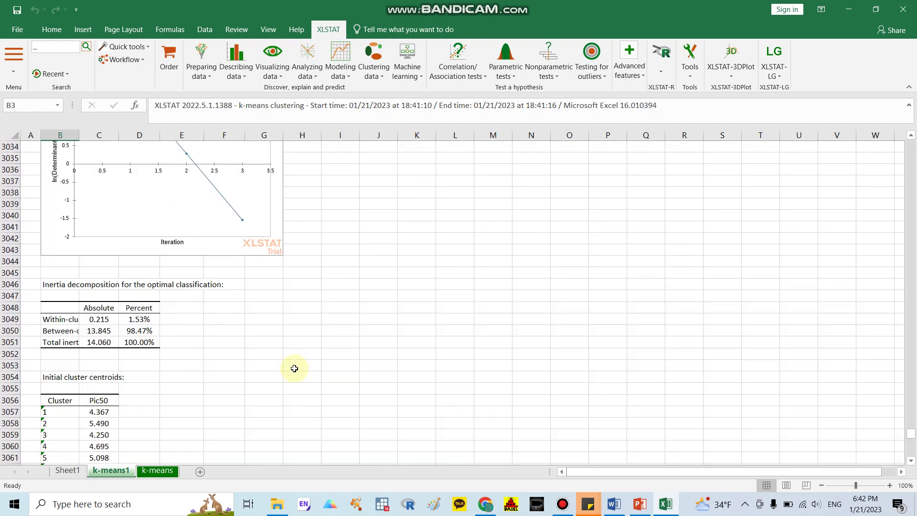
pyautogui.scroll(-20, 295, 368)
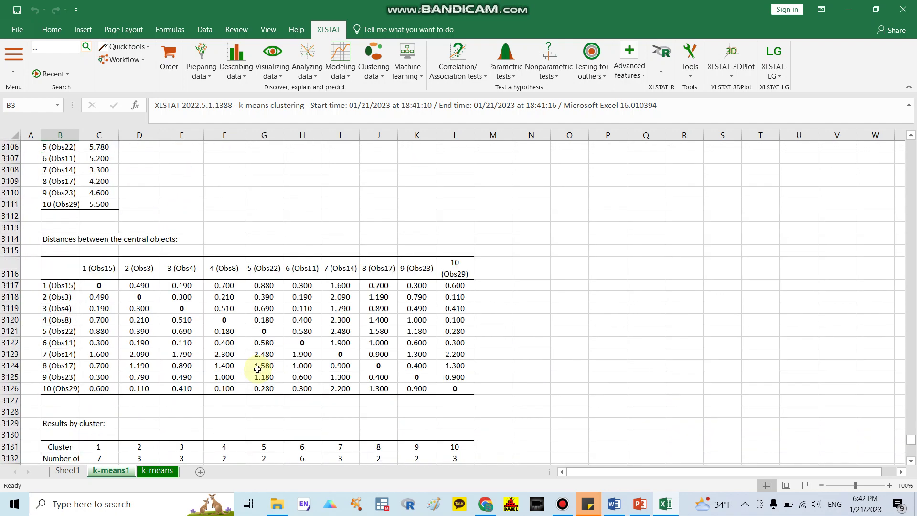
pyautogui.scroll(-20, 258, 368)
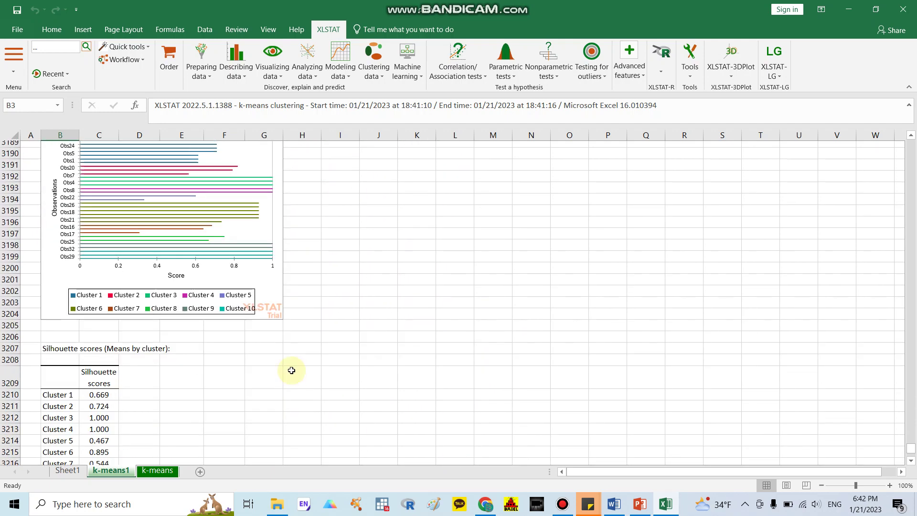
pyautogui.scroll(2, 292, 370)
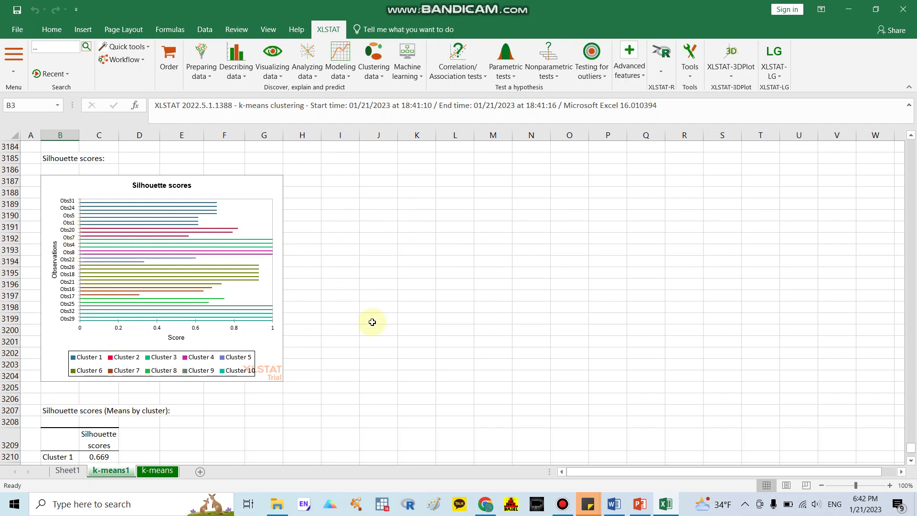
pyautogui.click(640, 504)
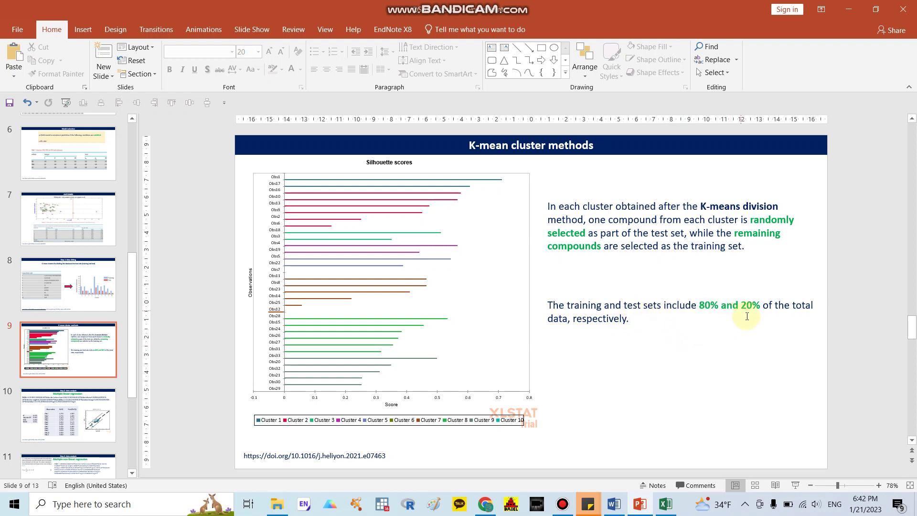
pyautogui.click(666, 504)
pyautogui.click(423, 185)
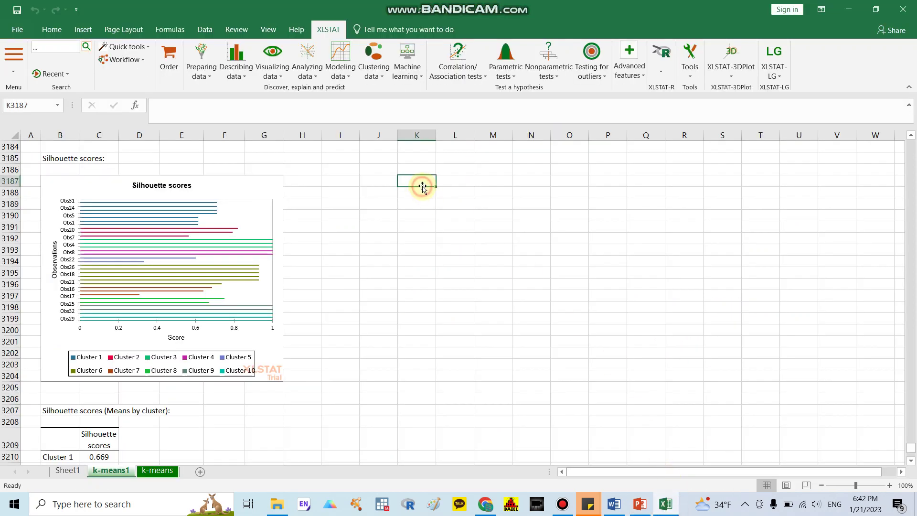
# - Enter =0.2*33 in K3187 and the values 31, 20, 4, 2 in K3189:K3192
pyautogui.write('=0.2*33')
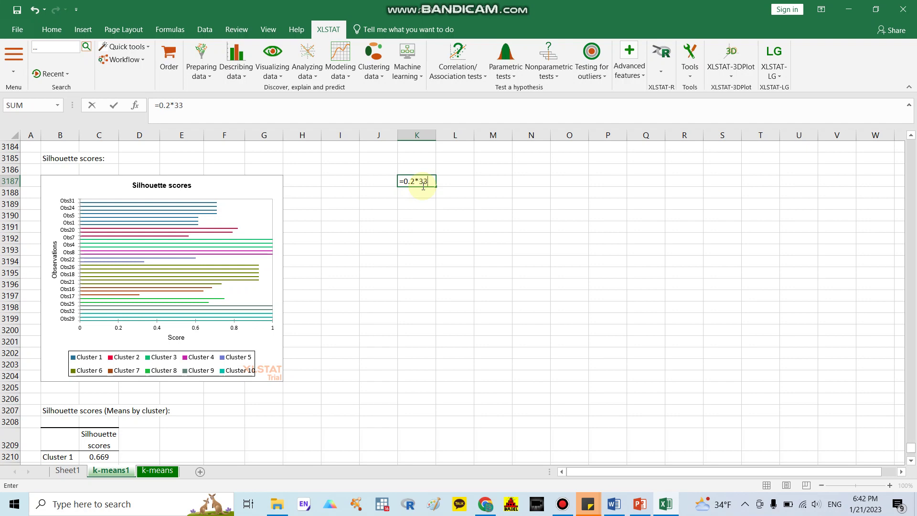
pyautogui.press('Return')
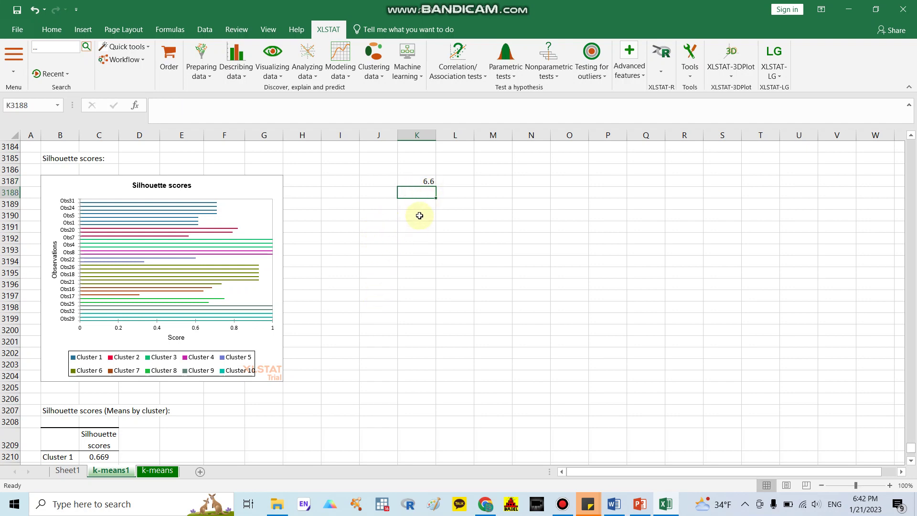
pyautogui.click(420, 206)
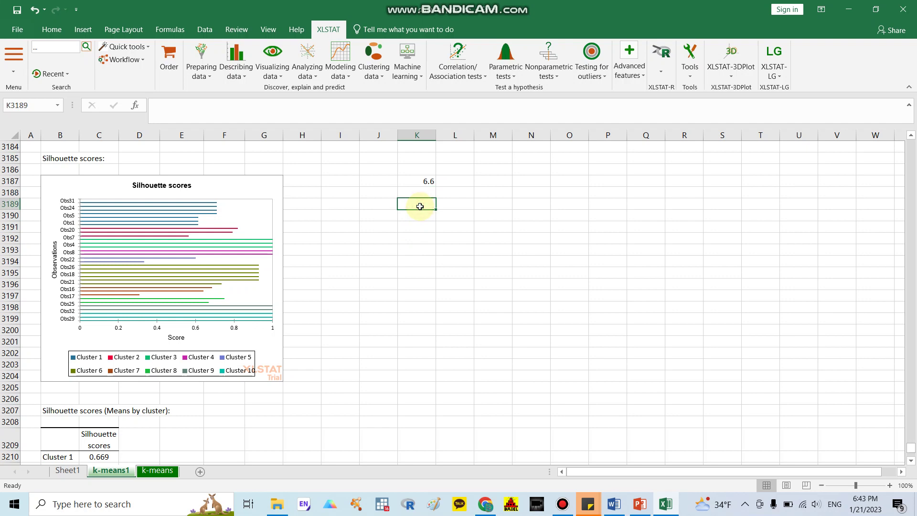
pyautogui.write('31')
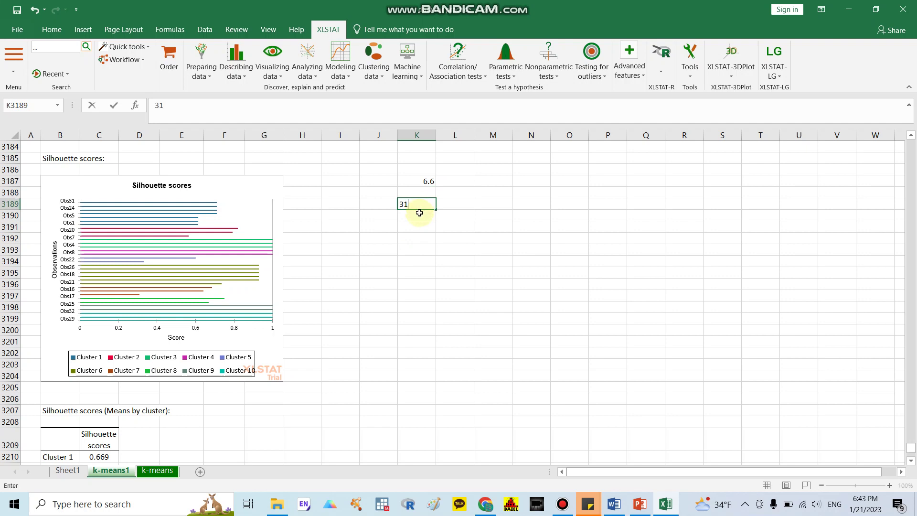
pyautogui.press('Return')
pyautogui.write('2')
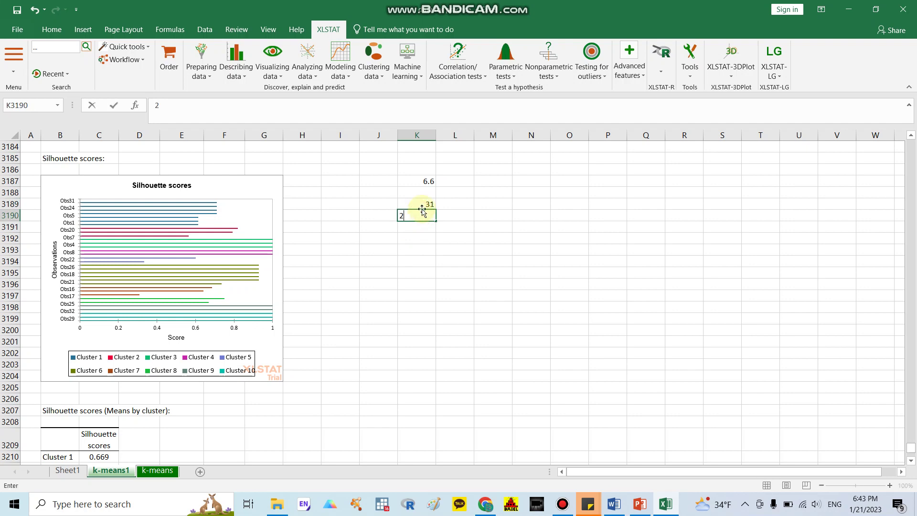
pyautogui.write('0')
pyautogui.click(414, 238)
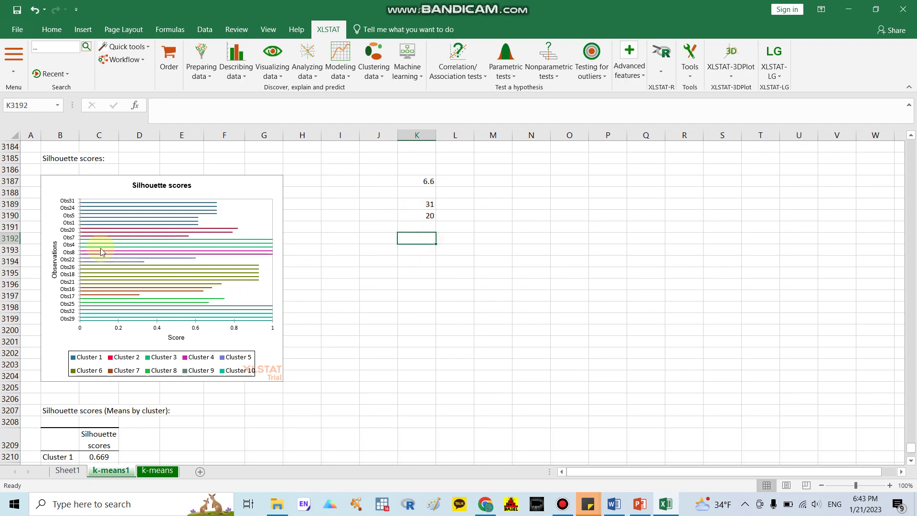
pyautogui.click(423, 227)
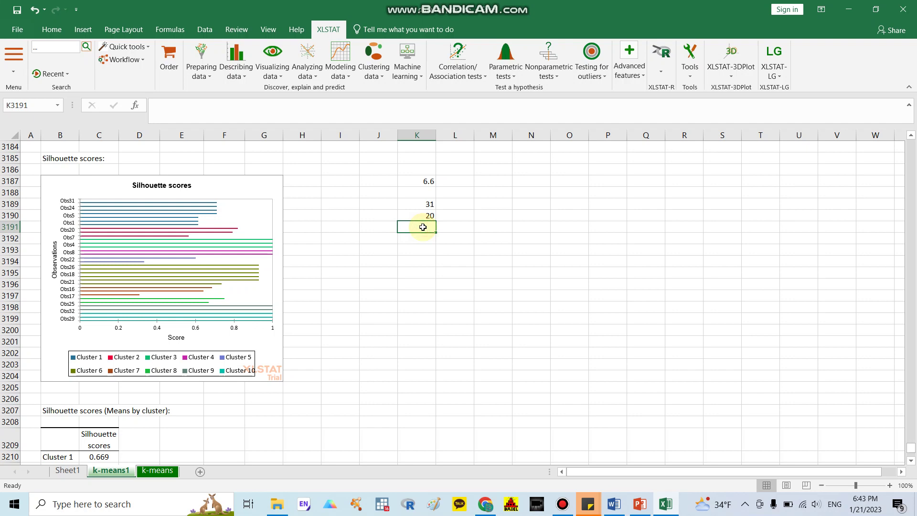
pyautogui.write('4')
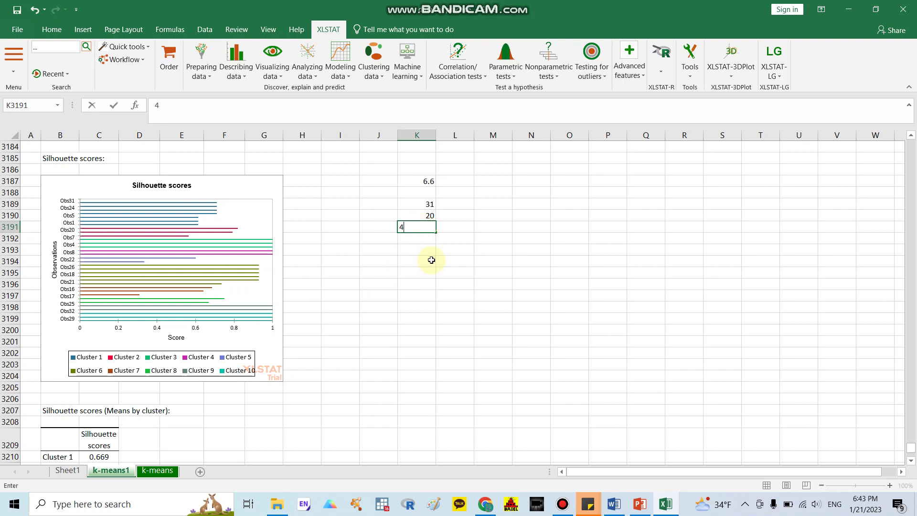
pyautogui.click(418, 240)
pyautogui.write('2')
pyautogui.click(385, 205)
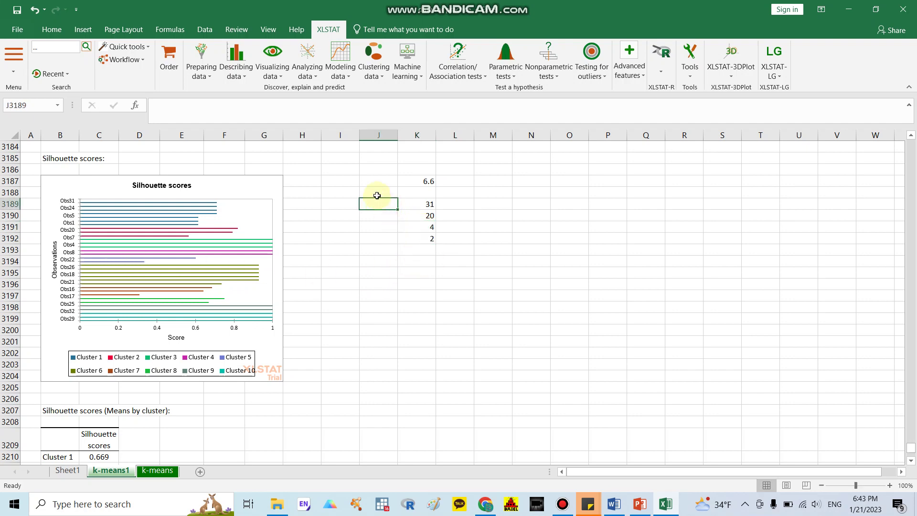
# - Add a 'Cluster' heading in J3188 with cluster numbers 1 to 7 below it
pyautogui.click(376, 192)
pyautogui.write('Cl')
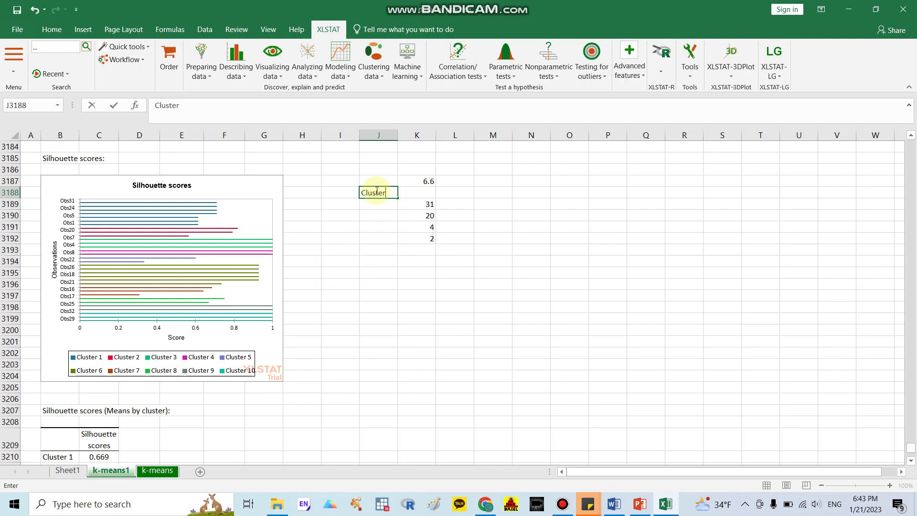
pyautogui.write('uster')
pyautogui.click(379, 204)
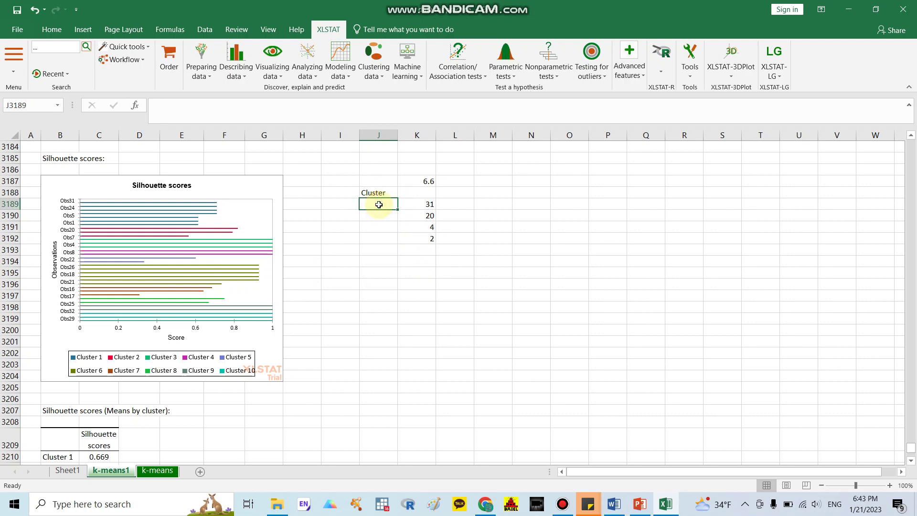
pyautogui.write('1')
pyautogui.click(384, 215)
pyautogui.write('2')
pyautogui.click(385, 227)
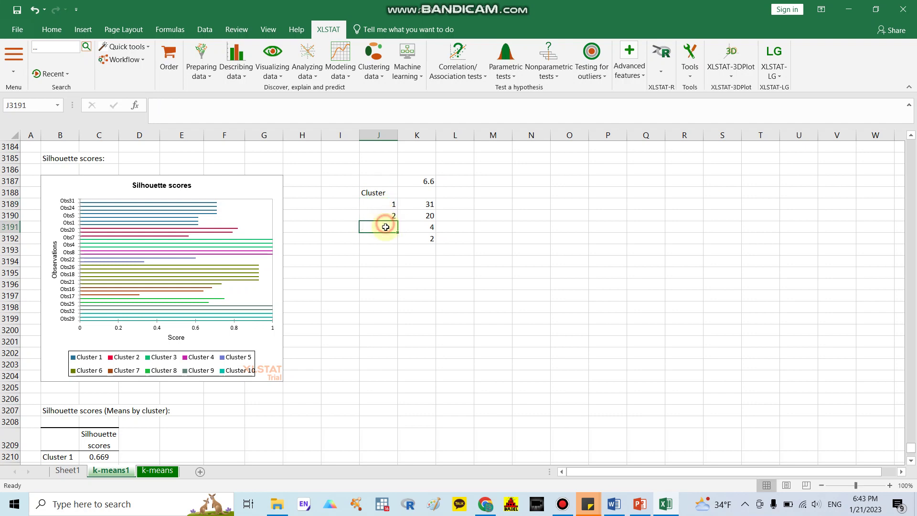
pyautogui.write('3')
pyautogui.click(385, 239)
pyautogui.write('4')
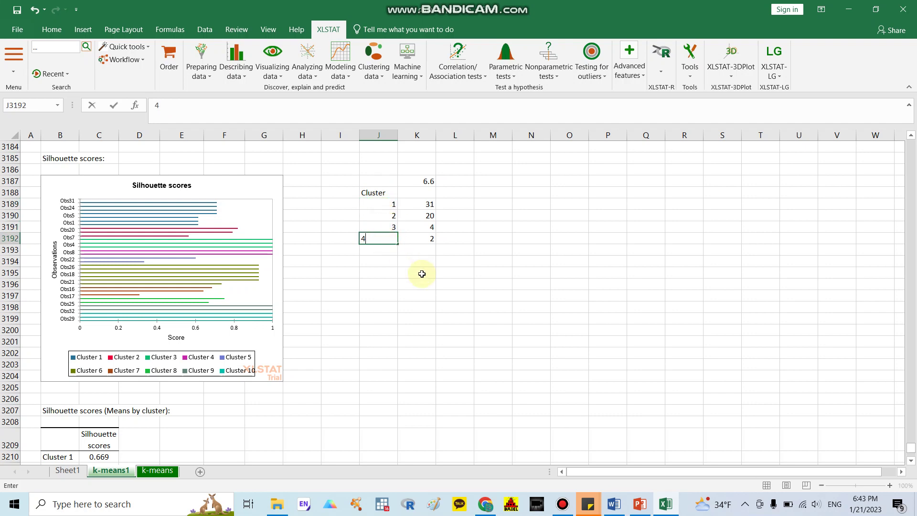
pyautogui.click(387, 250)
pyautogui.write('5')
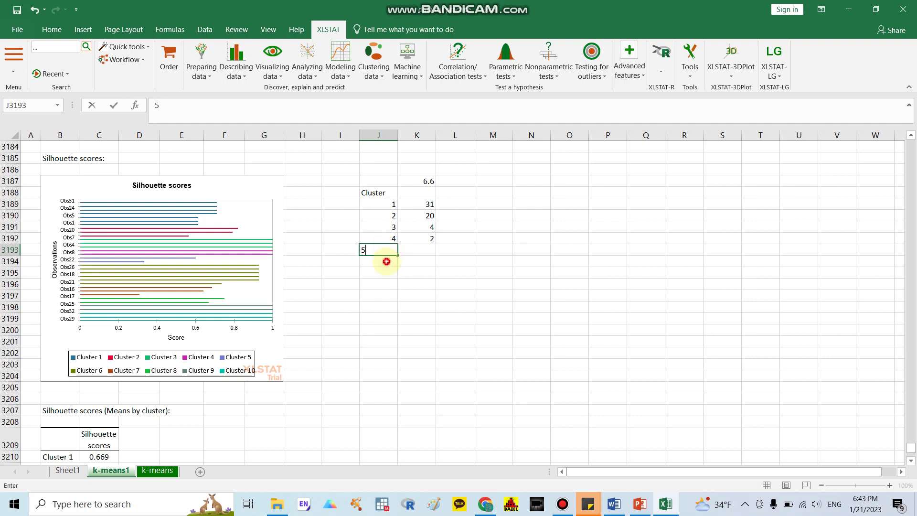
pyautogui.click(387, 262)
pyautogui.write('6')
pyautogui.click(388, 271)
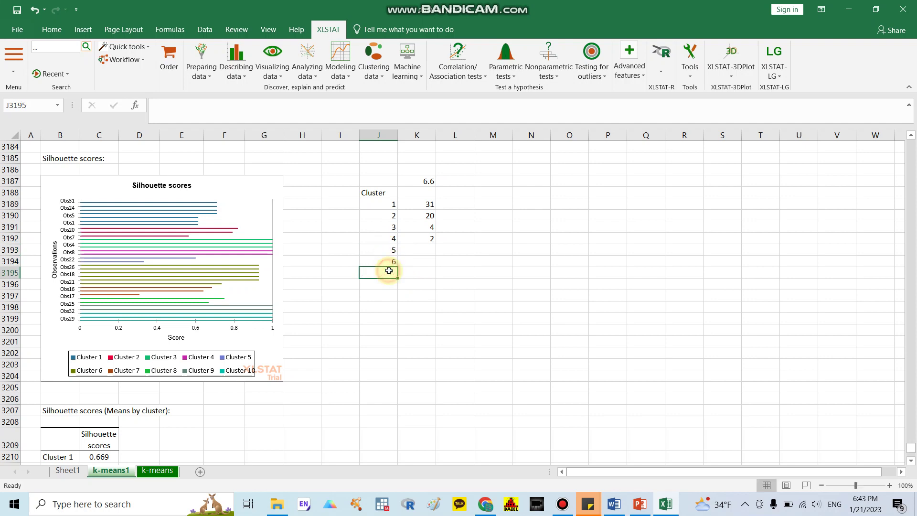
pyautogui.write('7')
pyautogui.click(425, 249)
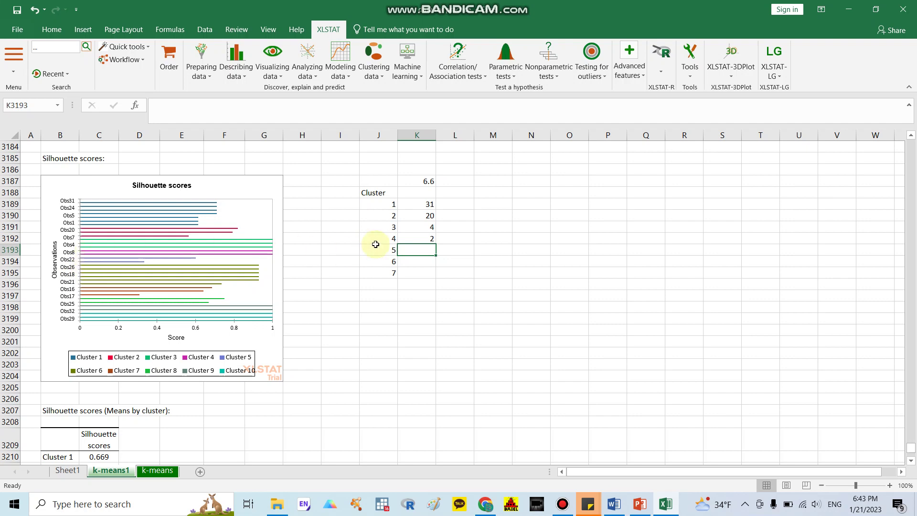
# - Add the 'Compounds' heading in K3188 and enter compounds 22, 26, 16 for clusters 4–6
pyautogui.click(412, 192)
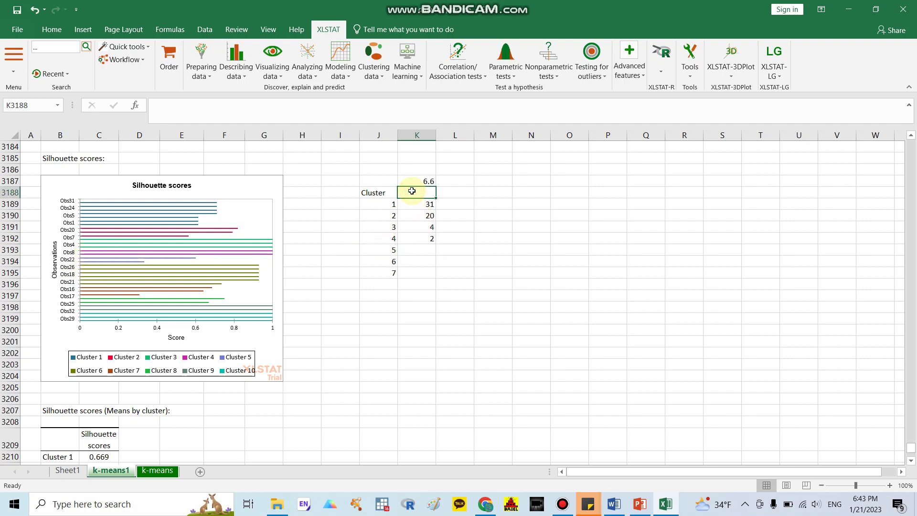
pyautogui.write('Compounds')
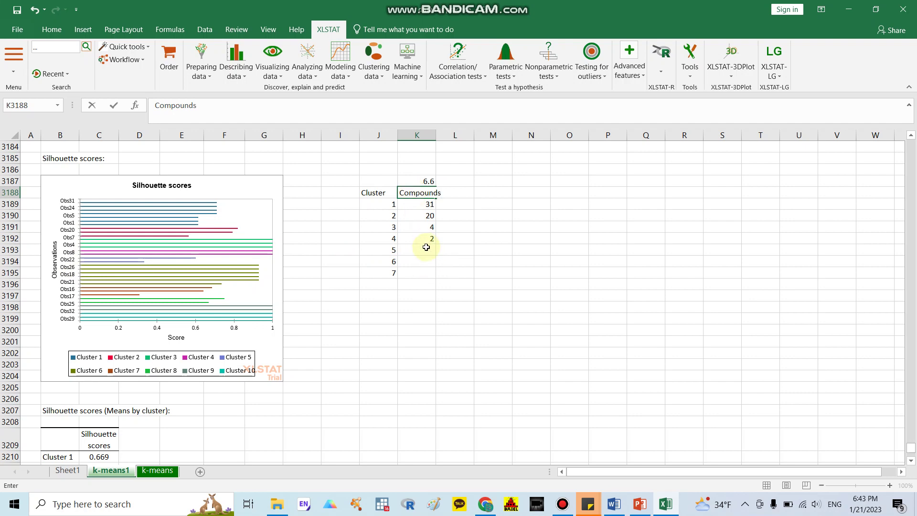
pyautogui.click(426, 247)
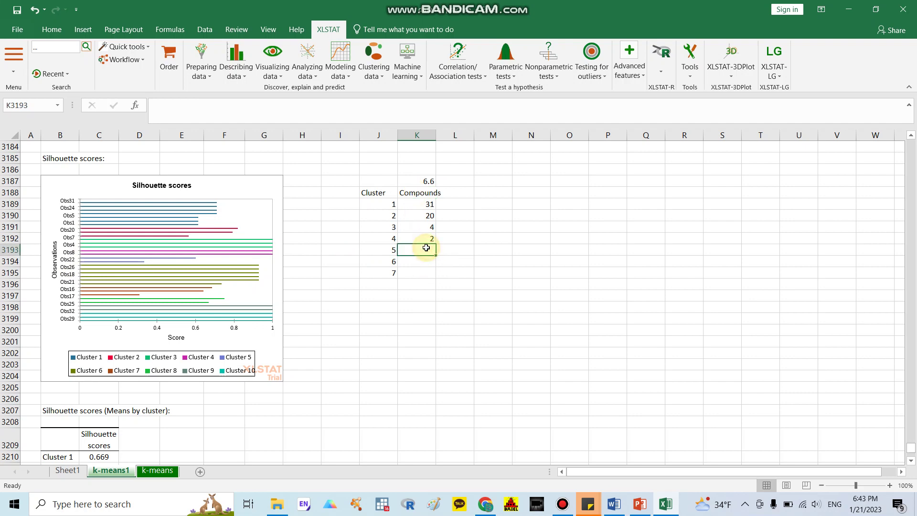
pyautogui.doubleClick(429, 240)
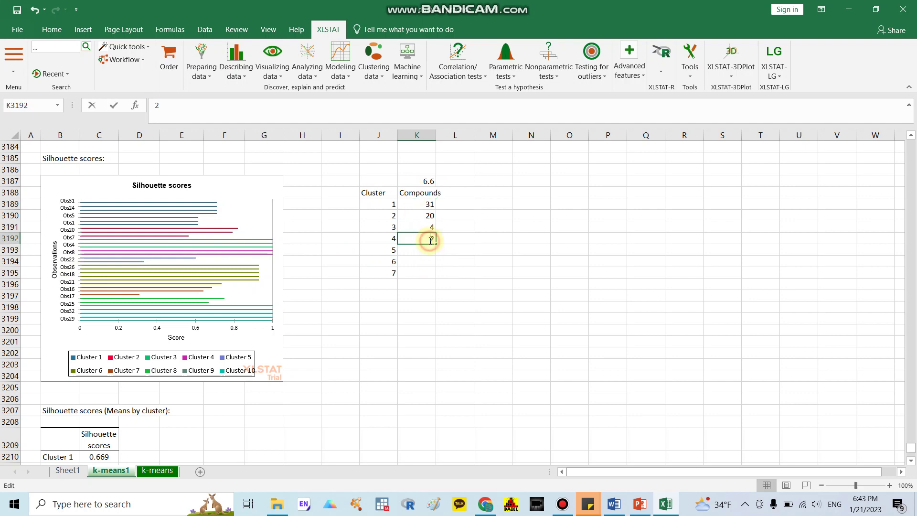
pyautogui.write('2')
pyautogui.click(426, 251)
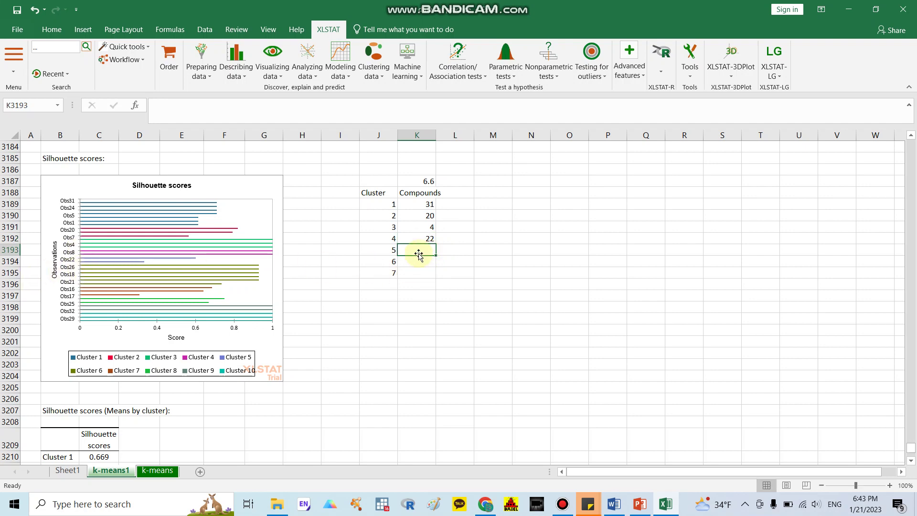
pyautogui.write('26')
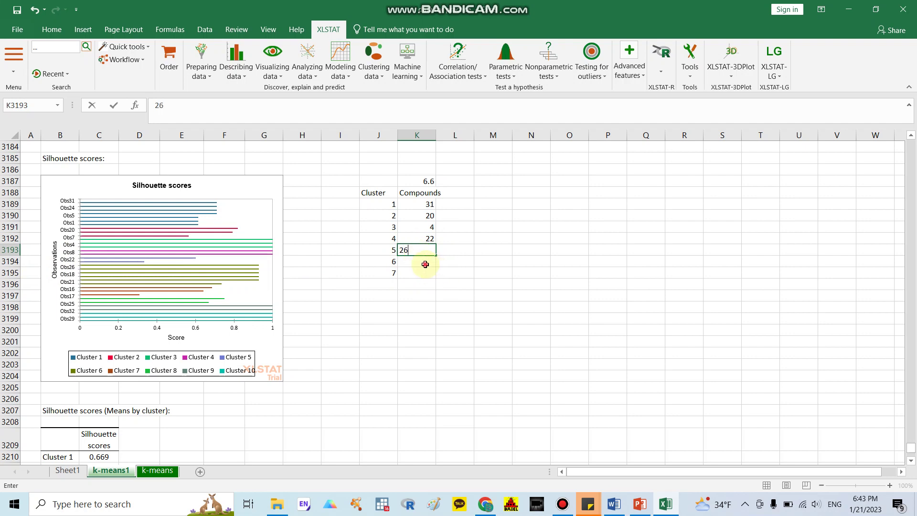
pyautogui.click(425, 264)
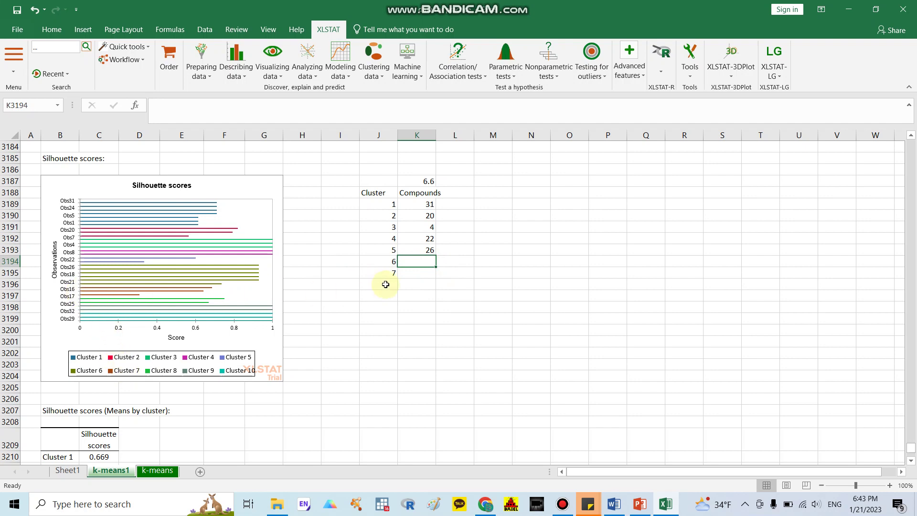
pyautogui.write('16')
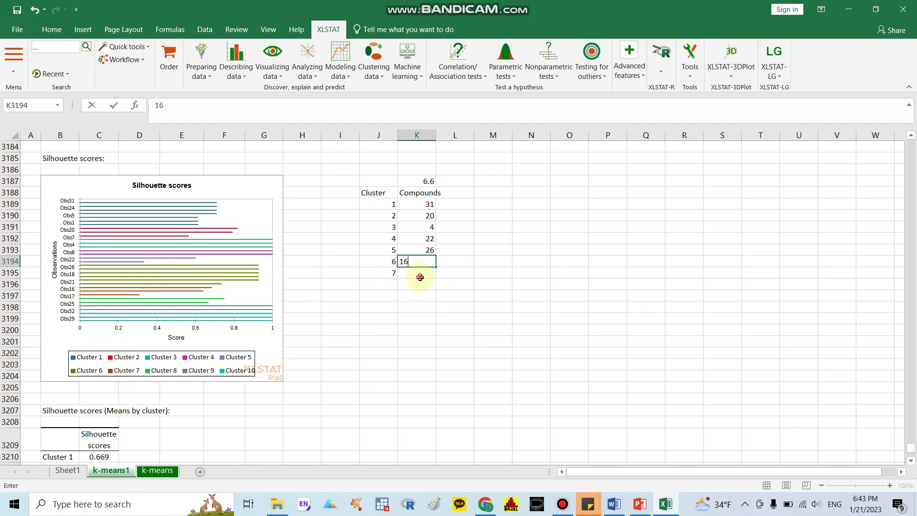
pyautogui.press('Return')
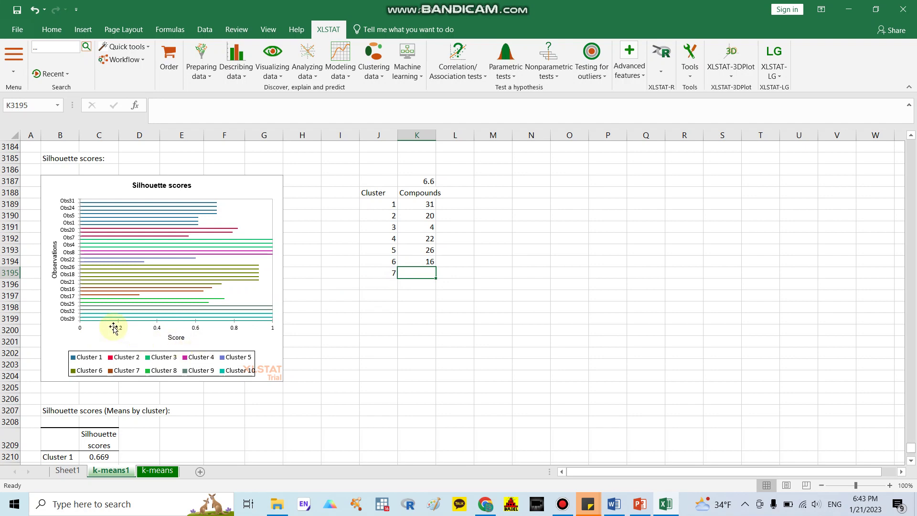
# - Change the last cluster number to 10 and enter compound 29 beside it
pyautogui.click(395, 276)
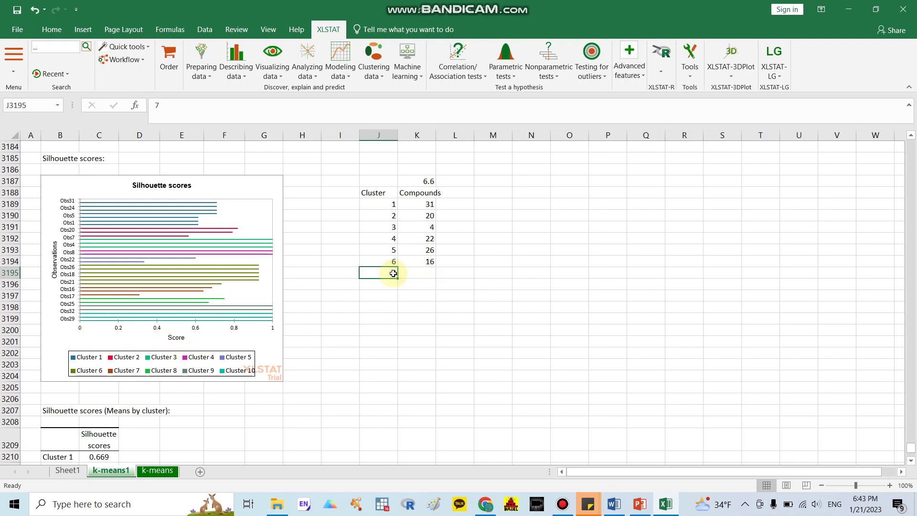
pyautogui.write('10')
pyautogui.click(422, 271)
pyautogui.write('29')
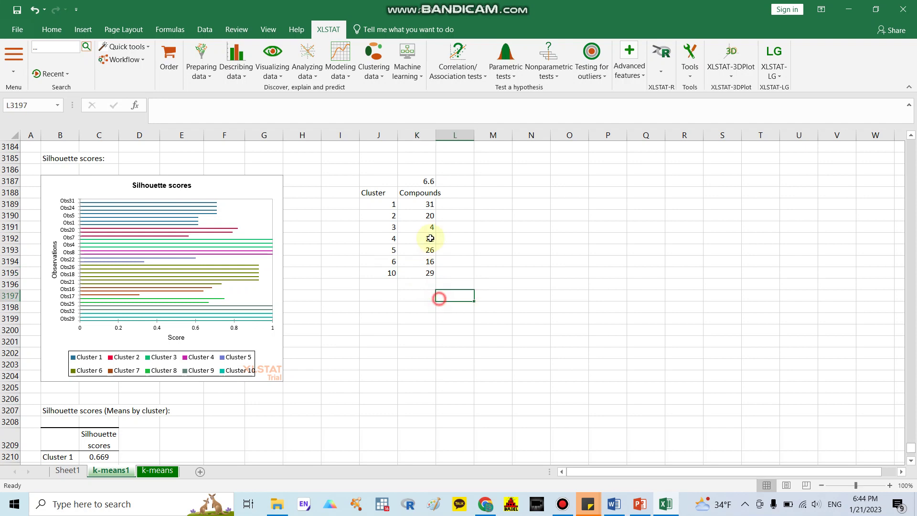
# - Label K3196 'Test sets' and L3196 'Remaing for training sets', then select the seven test compounds
pyautogui.moveTo(420, 204); pyautogui.dragTo(422, 267)
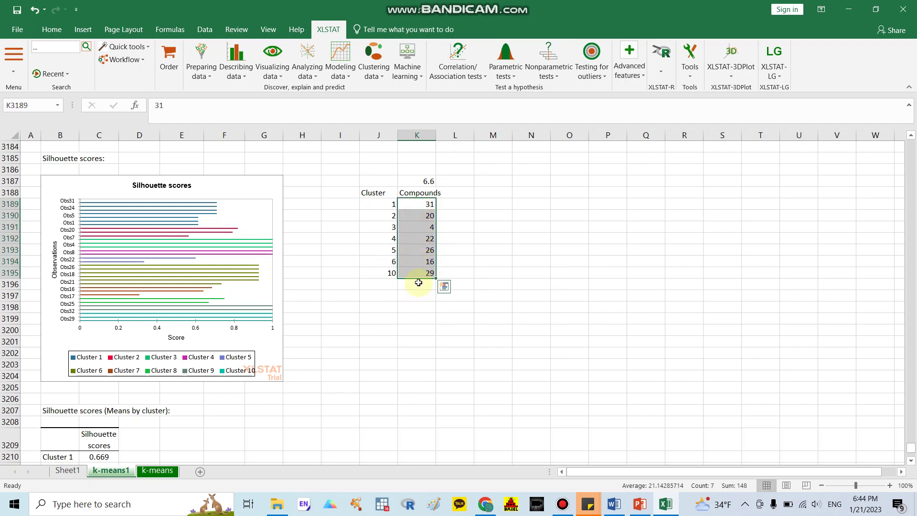
pyautogui.click(412, 283)
pyautogui.write('Test')
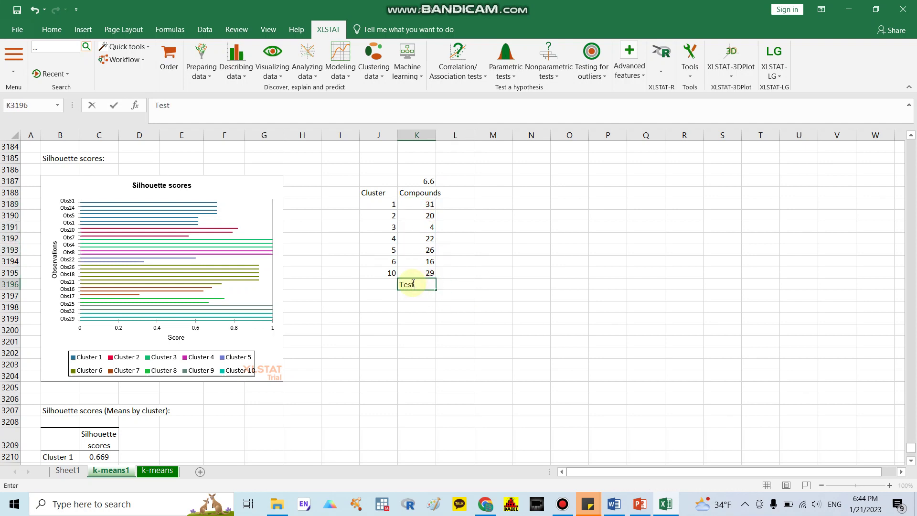
pyautogui.write(' sets')
pyautogui.click(465, 283)
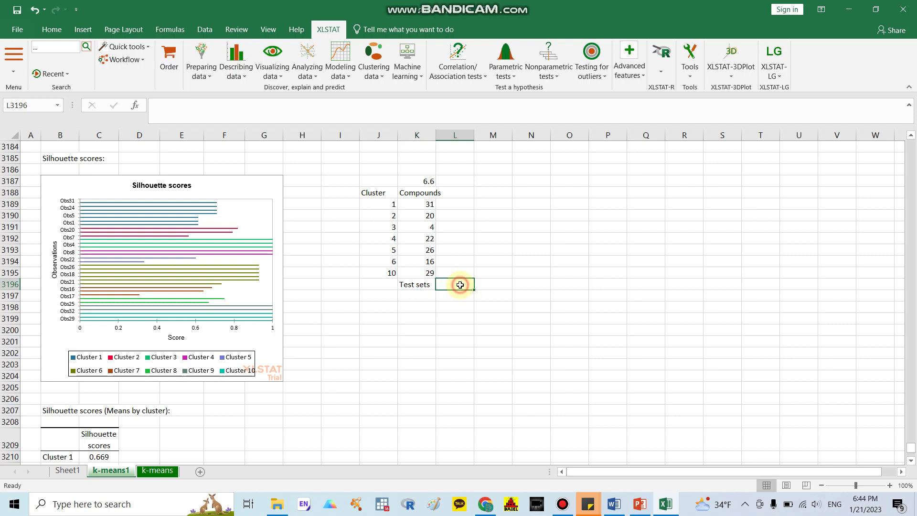
pyautogui.write('Remaing for training sets')
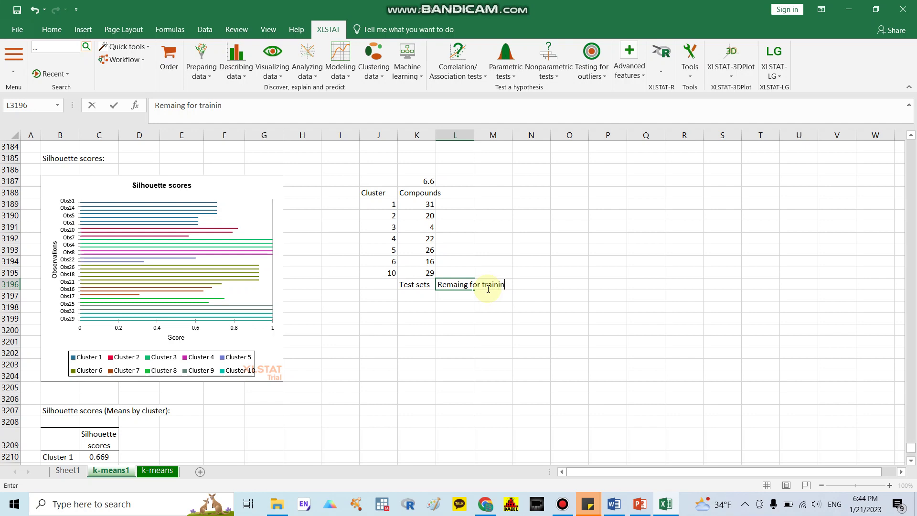
pyautogui.click(535, 340)
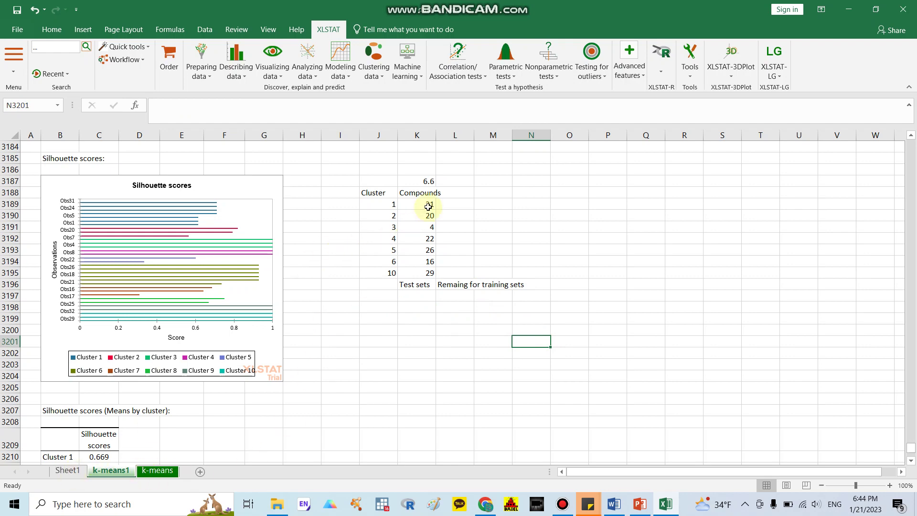
pyautogui.moveTo(427, 205); pyautogui.dragTo(430, 269)
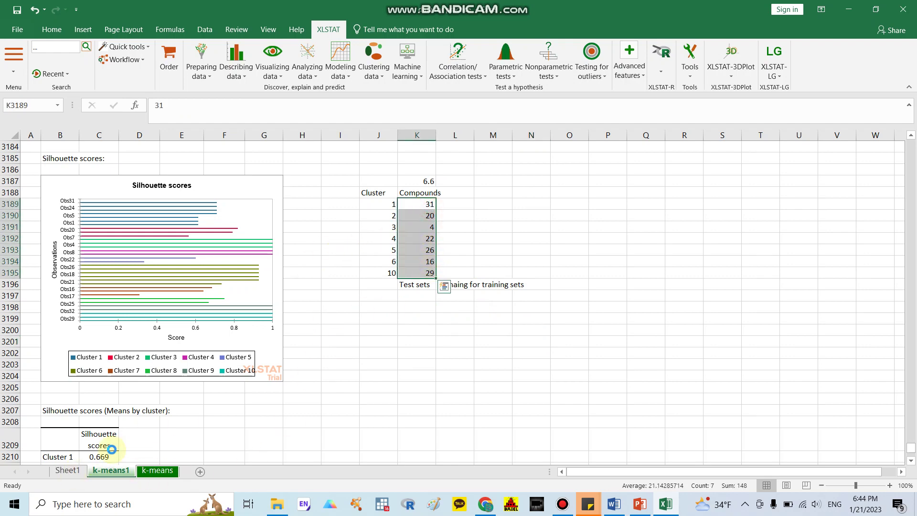
# - Copy the seven test compound numbers into Sheet1 starting at cell M2
pyautogui.hotkey('ctrl', 'c')
pyautogui.click(67, 470)
pyautogui.click(765, 158)
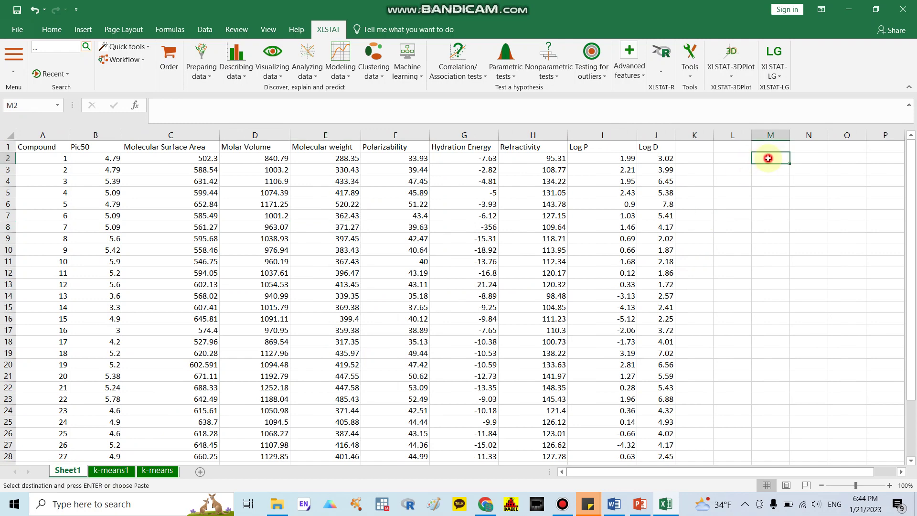
pyautogui.hotkey('ctrl', 'v')
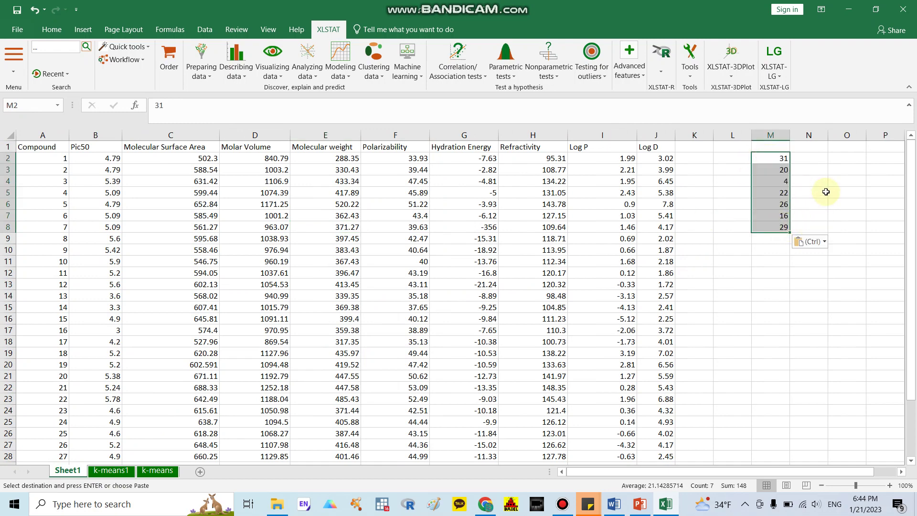
pyautogui.click(827, 190)
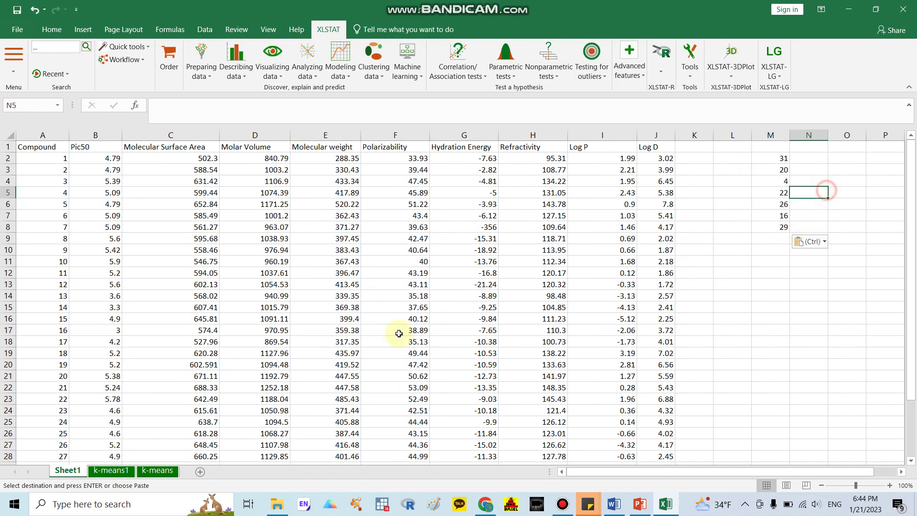
# - Fill the row for compound 31 (row 32) with yellow
pyautogui.scroll(-3, 138, 416)
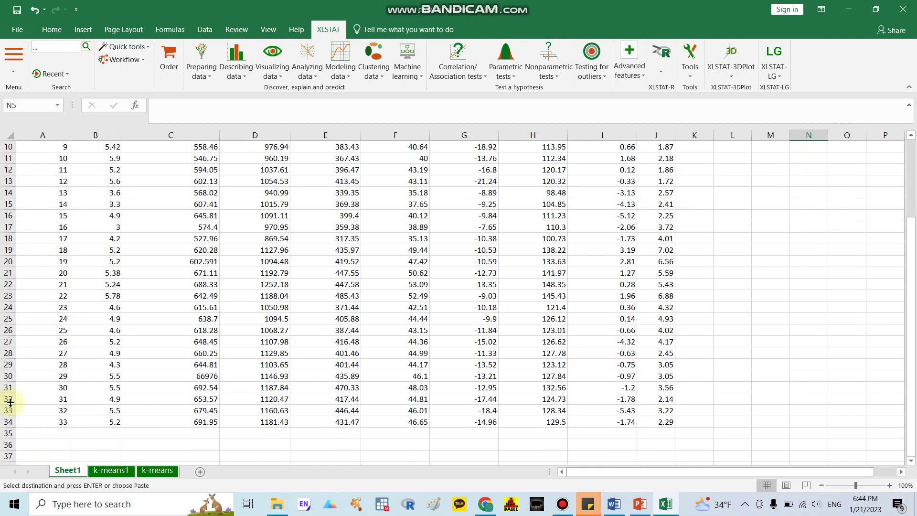
pyautogui.click(9, 399)
pyautogui.click(51, 29)
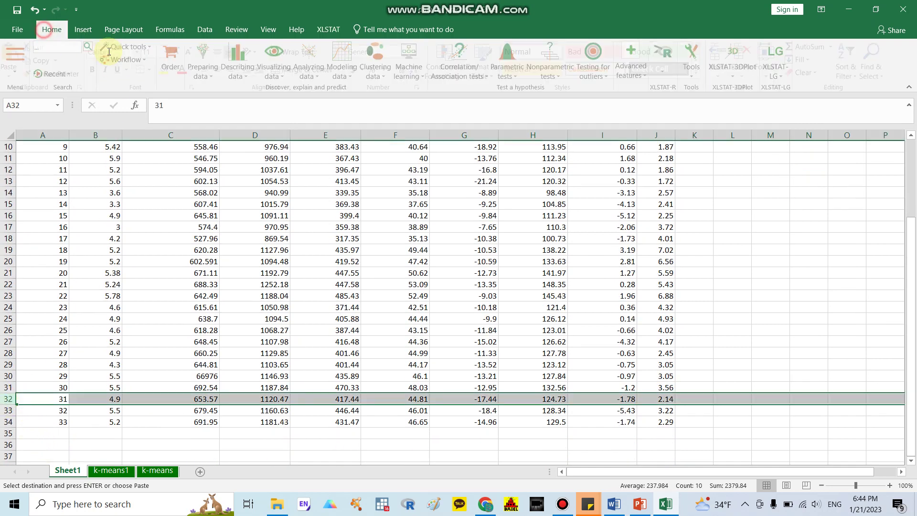
pyautogui.click(168, 70)
pyautogui.scroll(3, 354, 229)
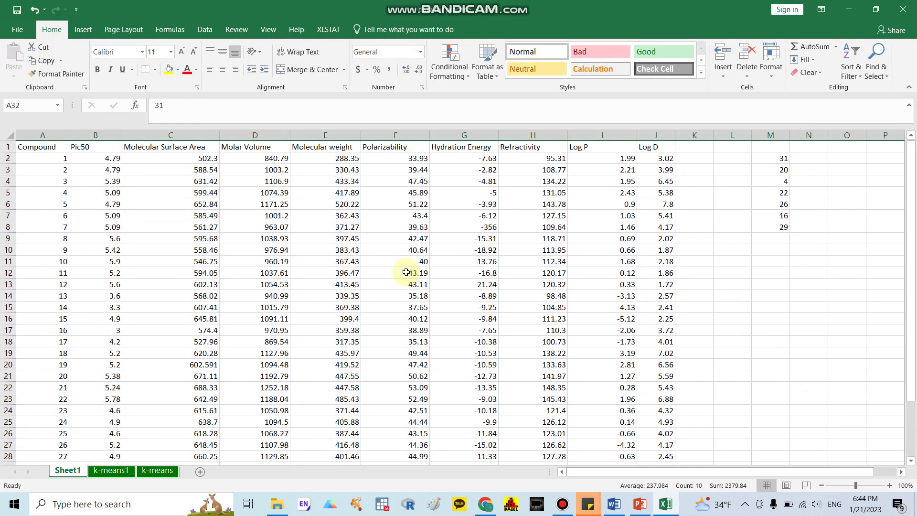
# - Fill the rows for compounds 20 and 29 yellow, then reselect the pasted numbers in column M
pyautogui.scroll(-2, 17, 371)
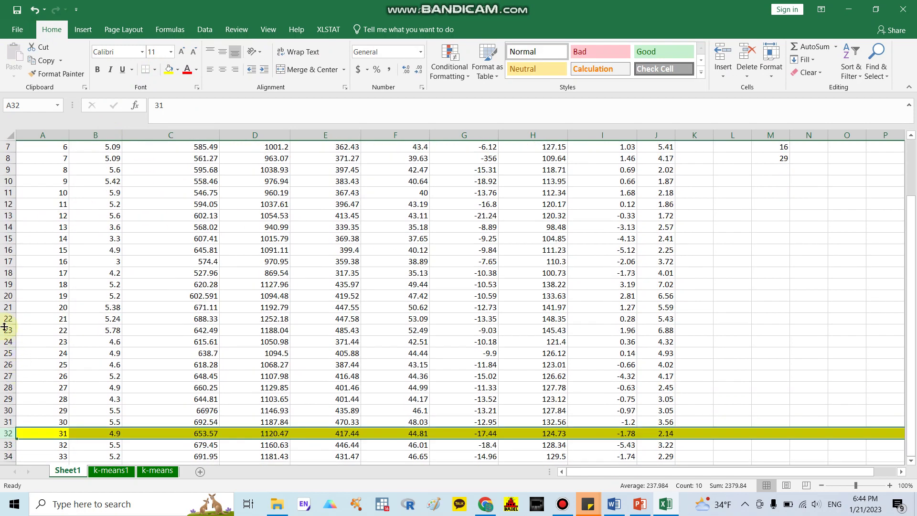
pyautogui.click(8, 308)
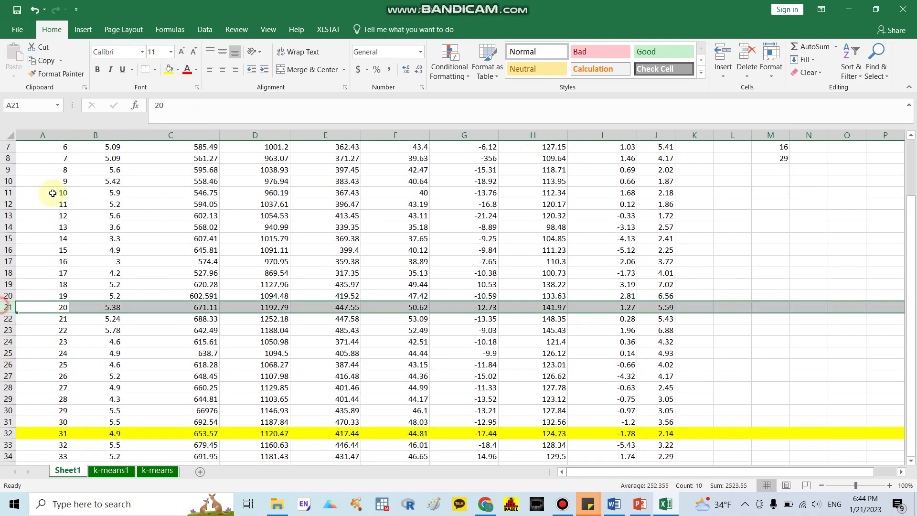
pyautogui.click(168, 69)
pyautogui.scroll(2, 202, 216)
pyautogui.scroll(-4, 202, 216)
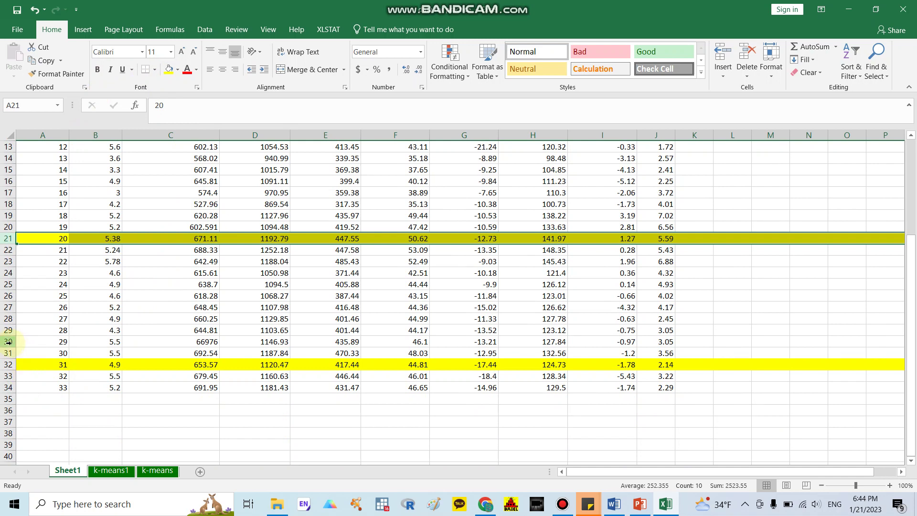
pyautogui.click(8, 342)
pyautogui.click(168, 70)
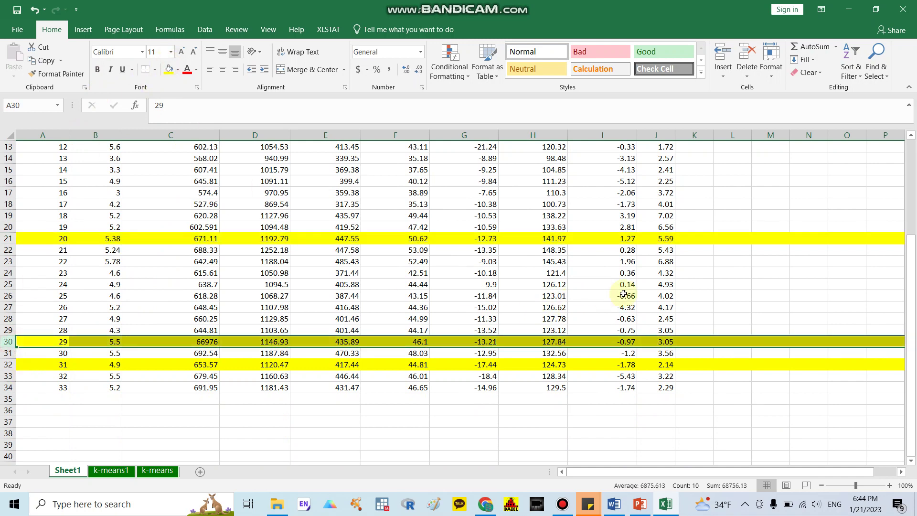
pyautogui.scroll(2, 686, 293)
pyautogui.scroll(3, 685, 294)
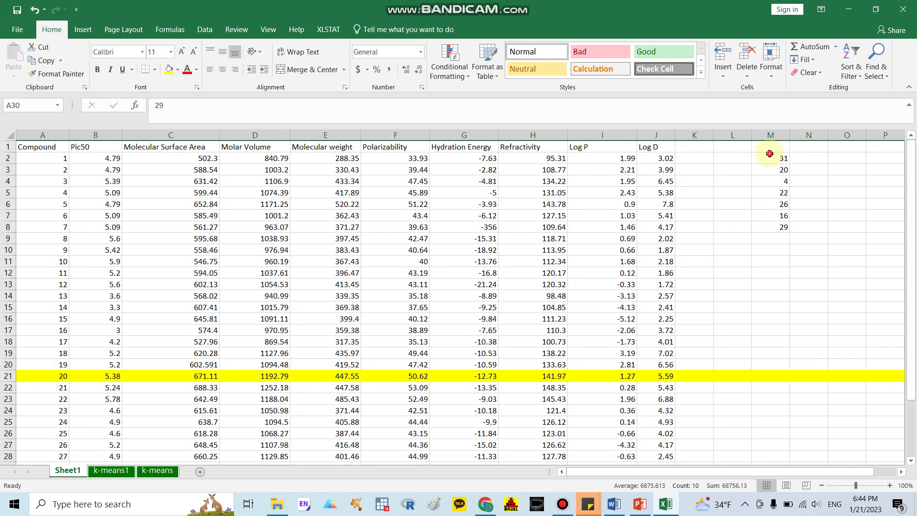
pyautogui.moveTo(770, 153); pyautogui.dragTo(778, 228)
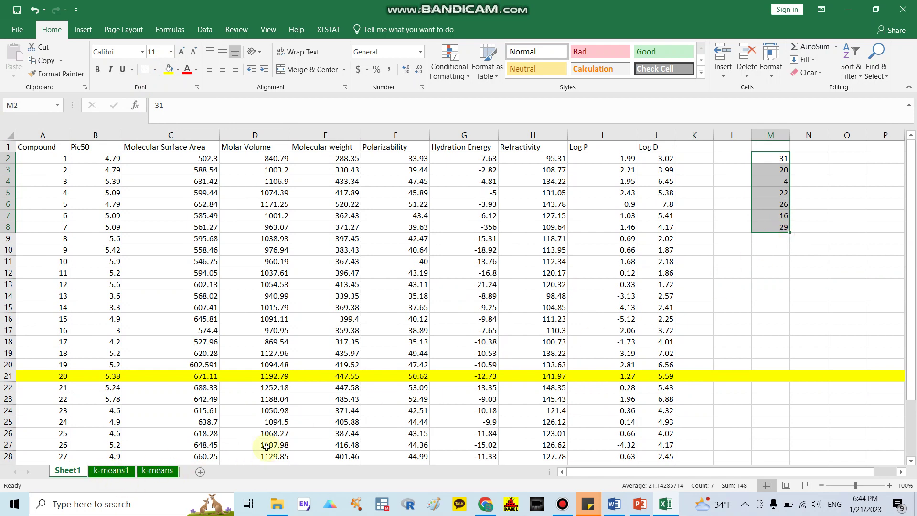
# - Return to PowerPoint slide 9, 'K-mean cluster methods', and review its random test set and 80%/20% split text
pyautogui.click(640, 504)
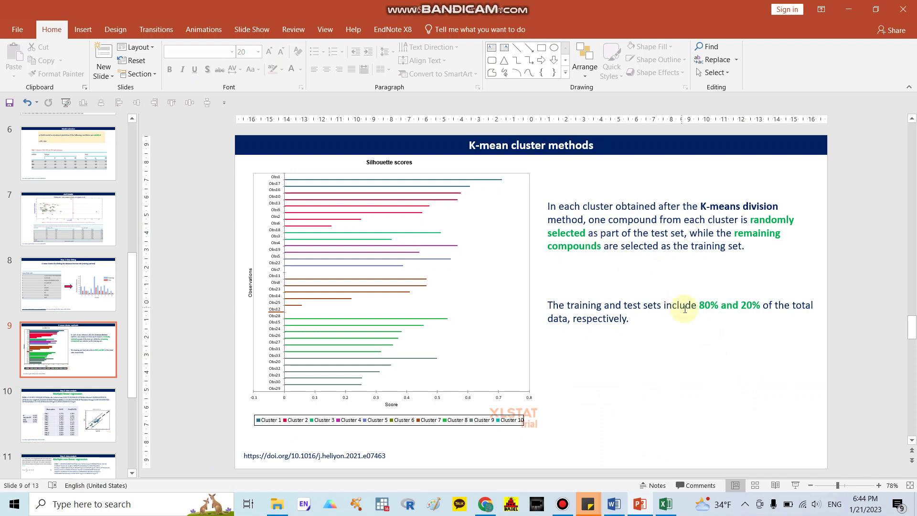
pyautogui.click(602, 306)
pyautogui.click(662, 307)
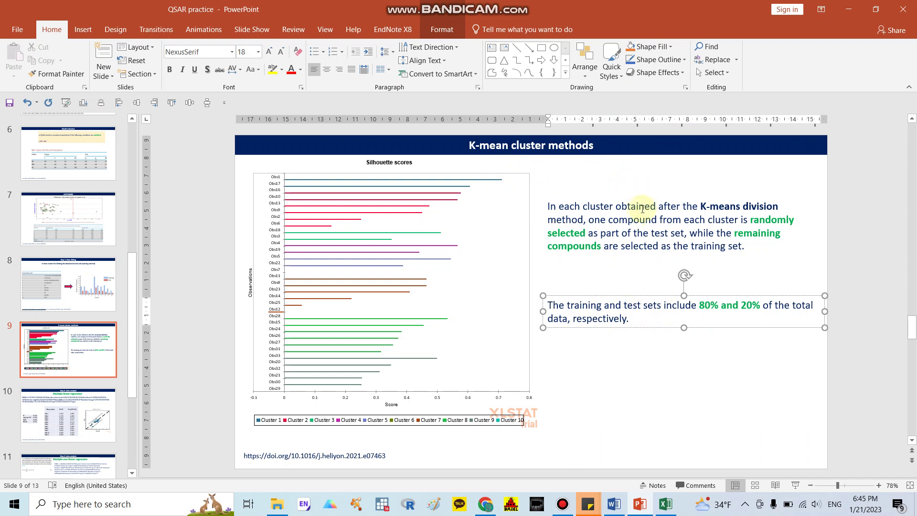
pyautogui.click(634, 220)
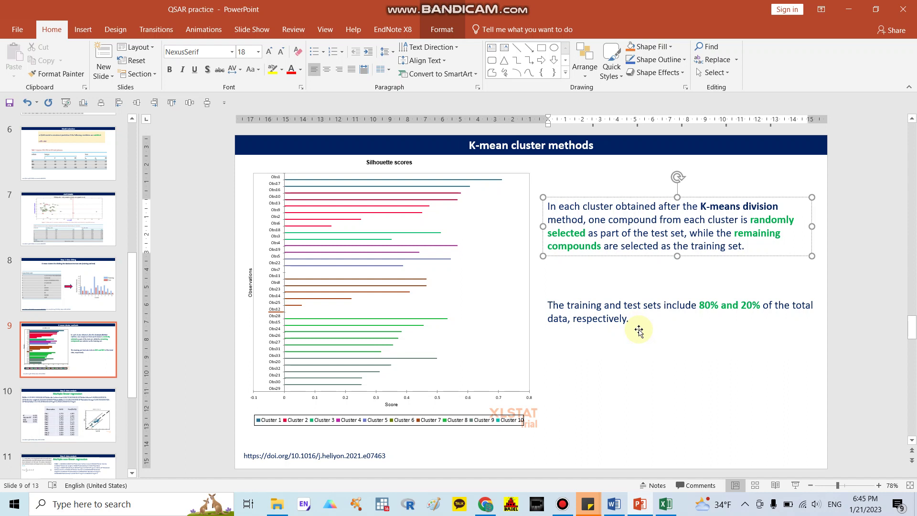
pyautogui.click(649, 365)
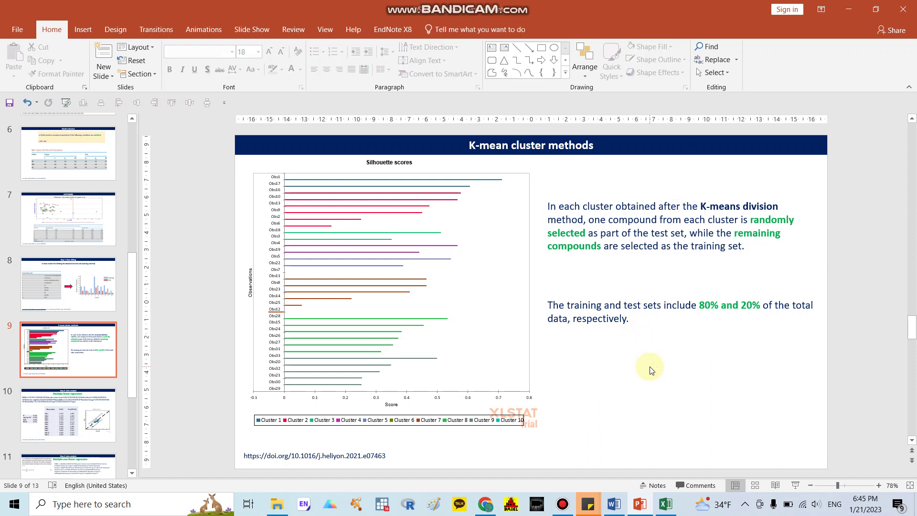